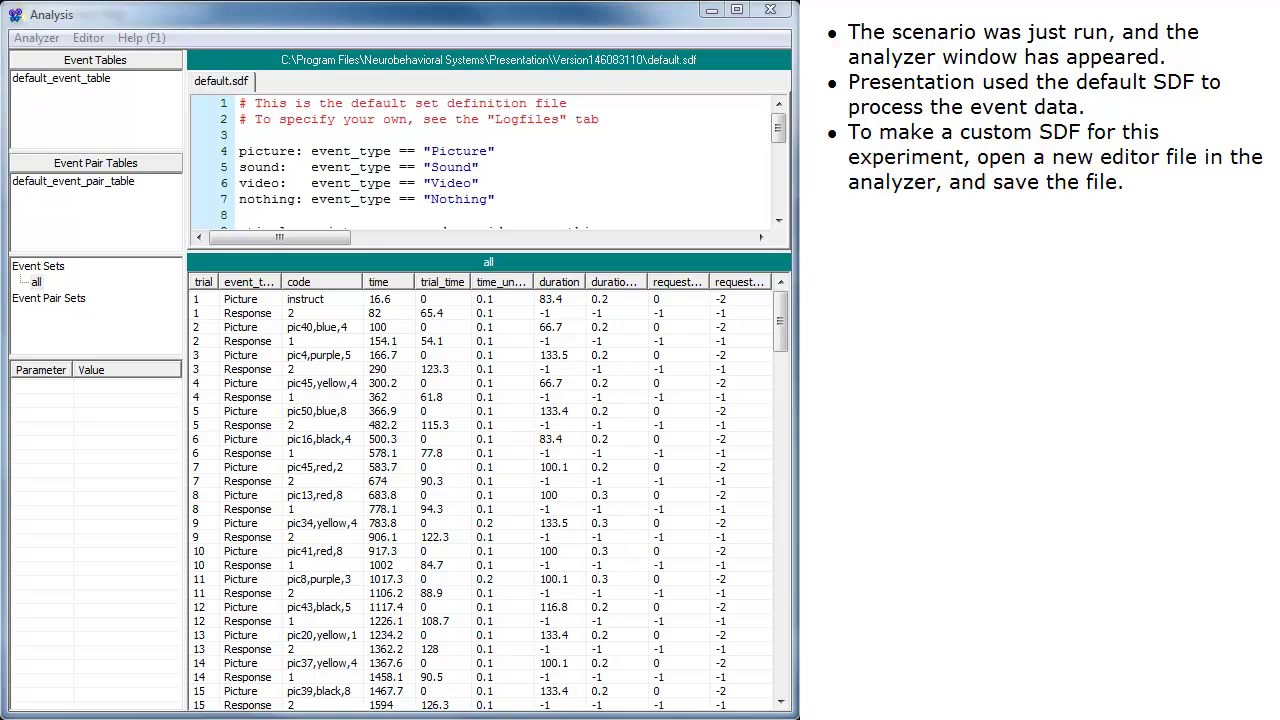
Step: Create a new empty SDF file and save it as 'My Experiment'
click(90, 40)
click(94, 58)
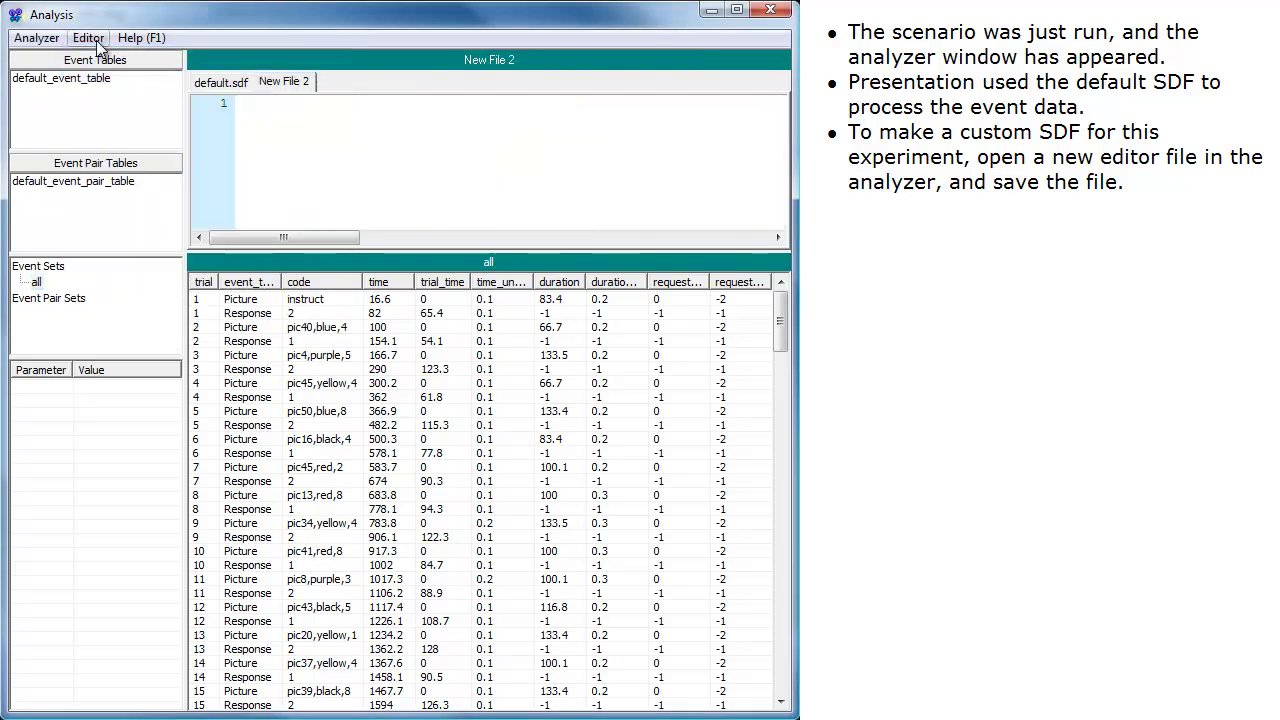
click(95, 36)
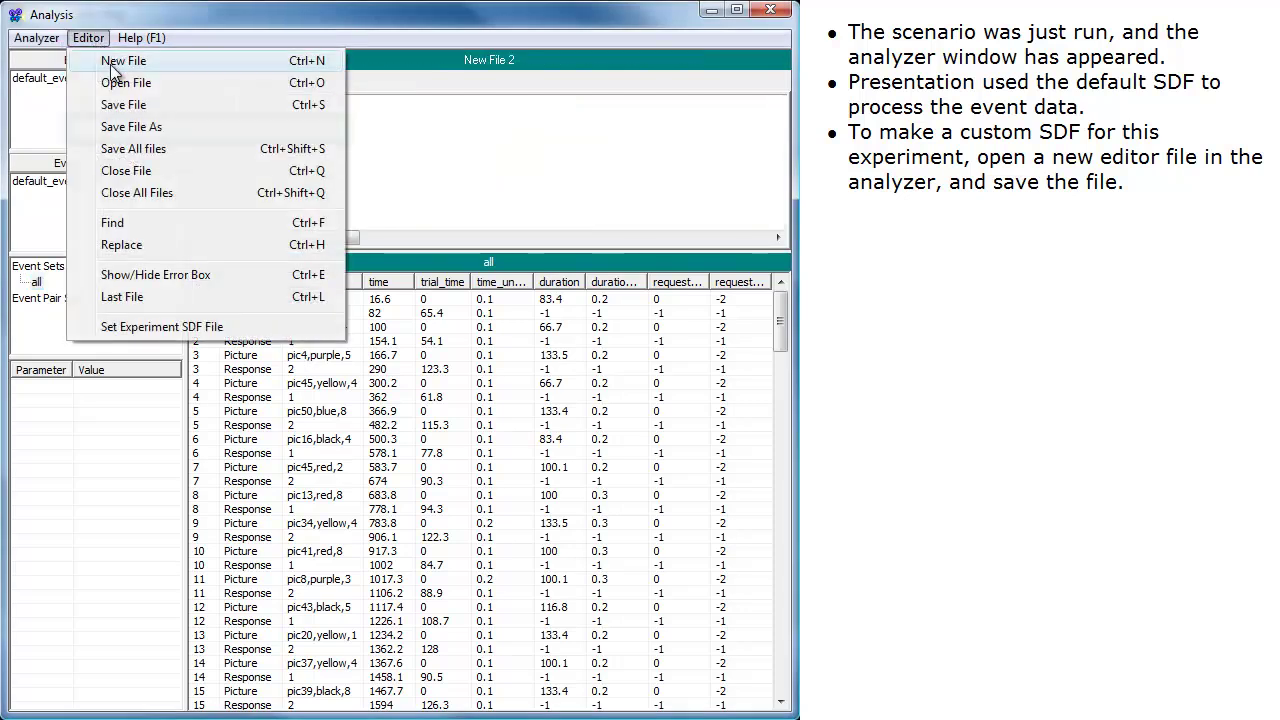
click(140, 129)
text(My)
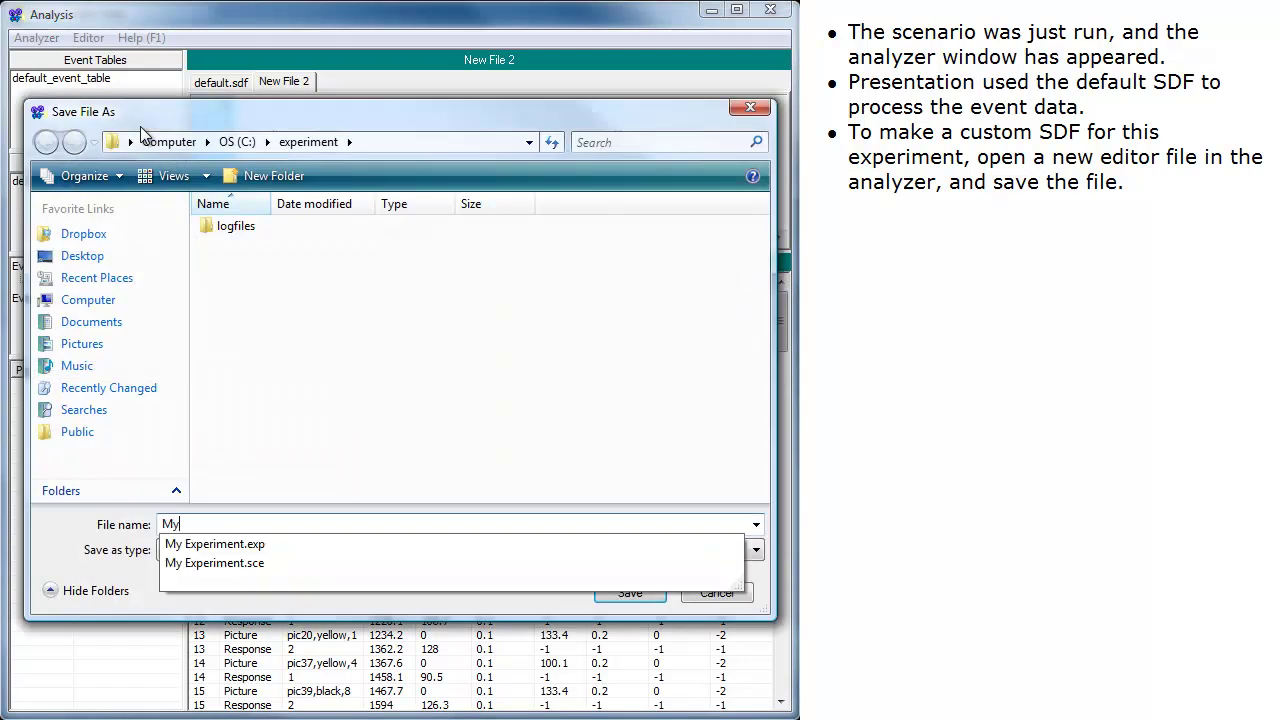
text( Experiment)
key(Return)
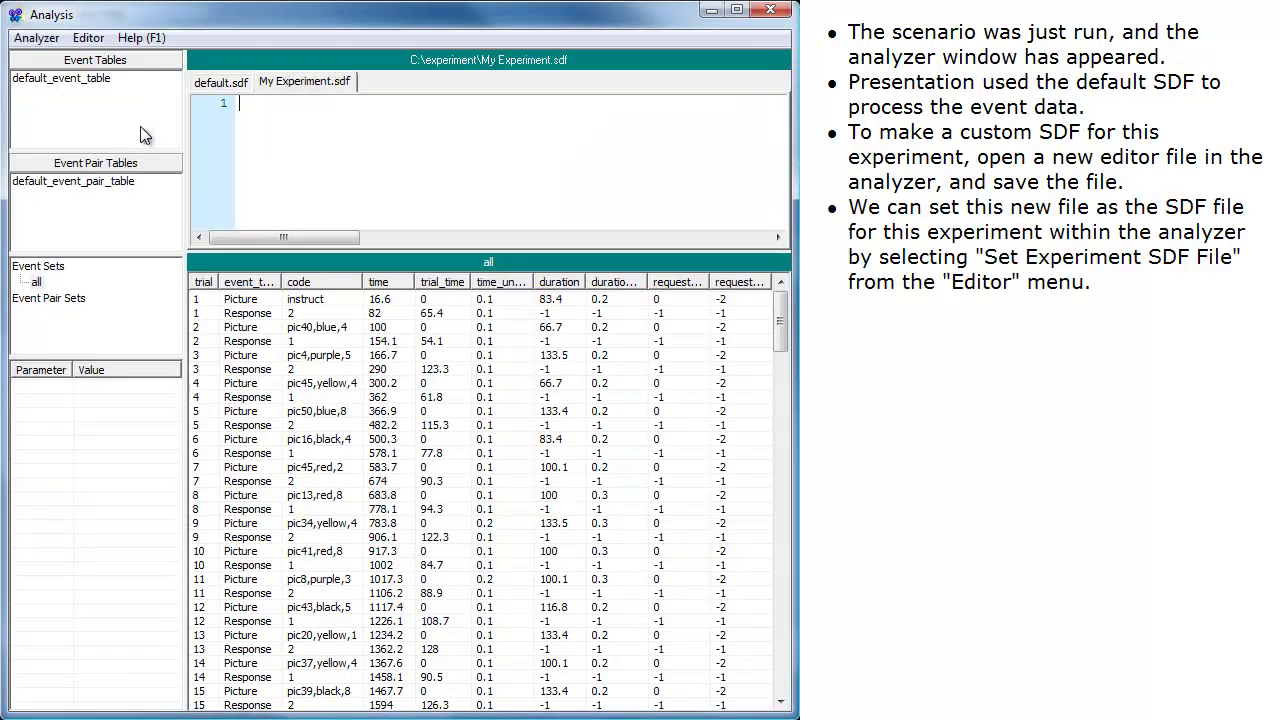
Step: Make My Experiment.sdf the experiment's SDF file and switch to Presentation to confirm
click(88, 38)
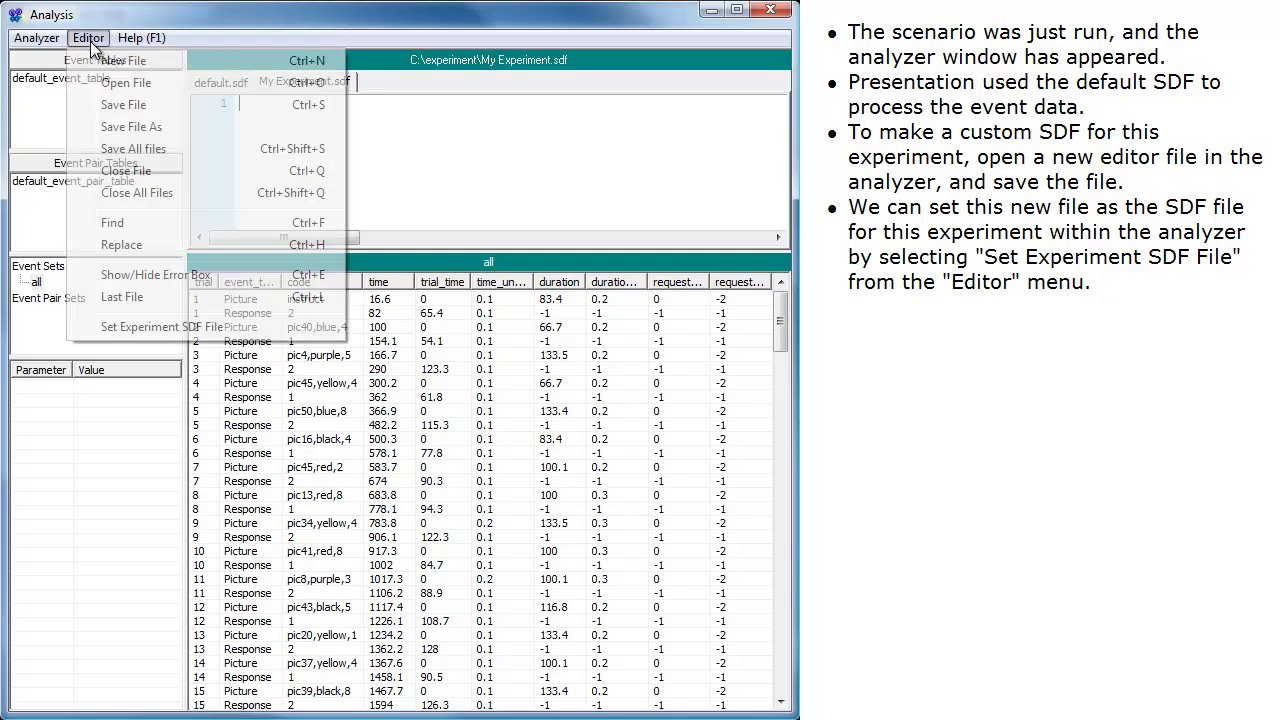
click(207, 330)
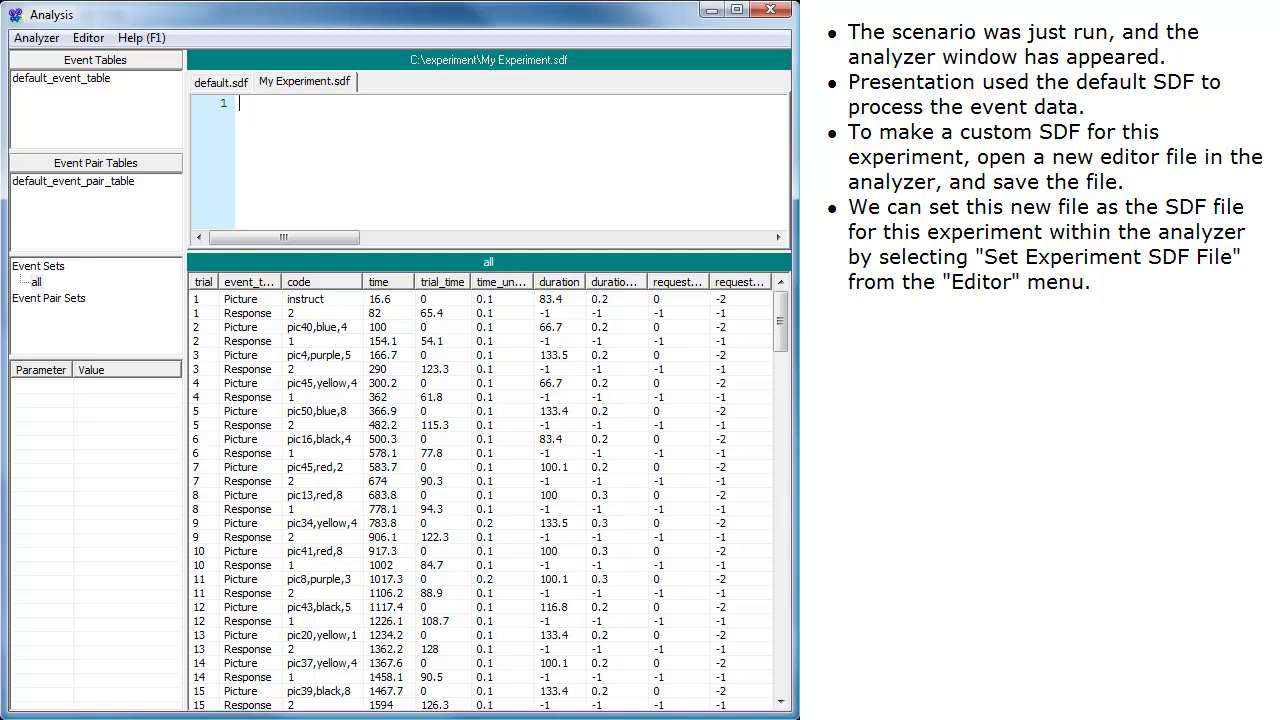
key(alt+F4)
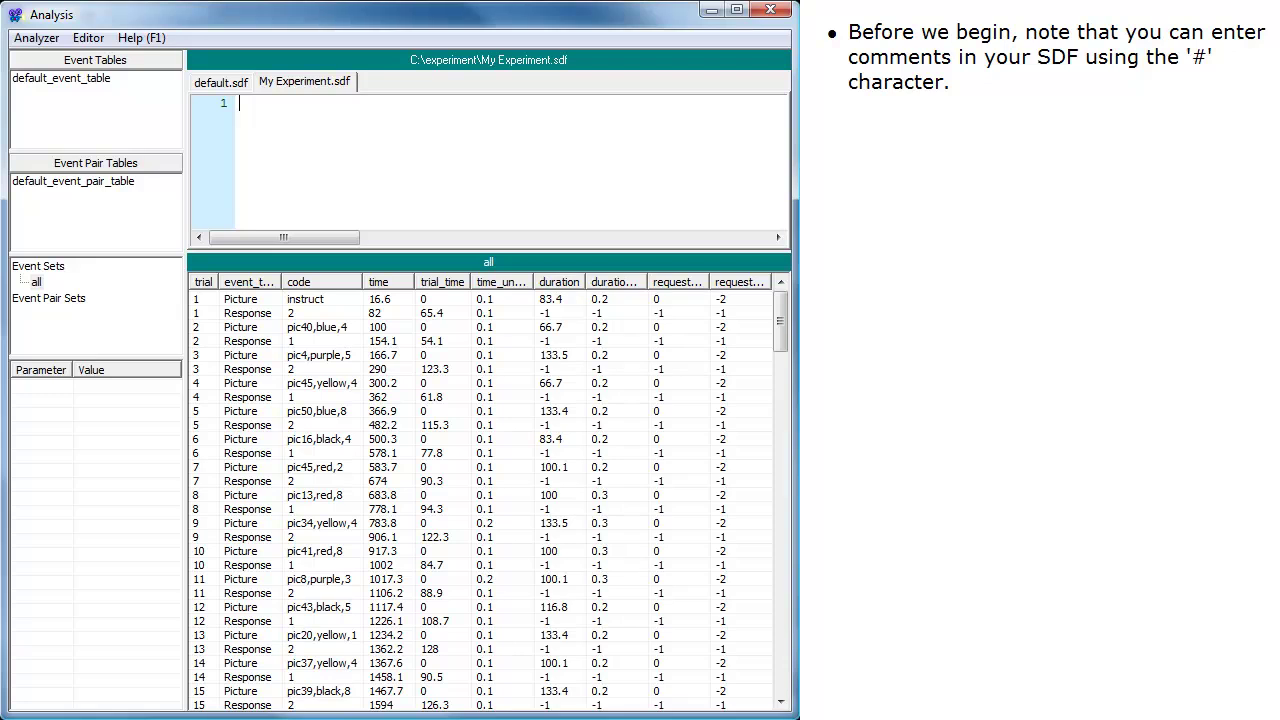
Step: Add the comment '# Let's go!' with blank lines, then reanalyze to generate default_rm_table and rm pair sets
text(# Let's go)
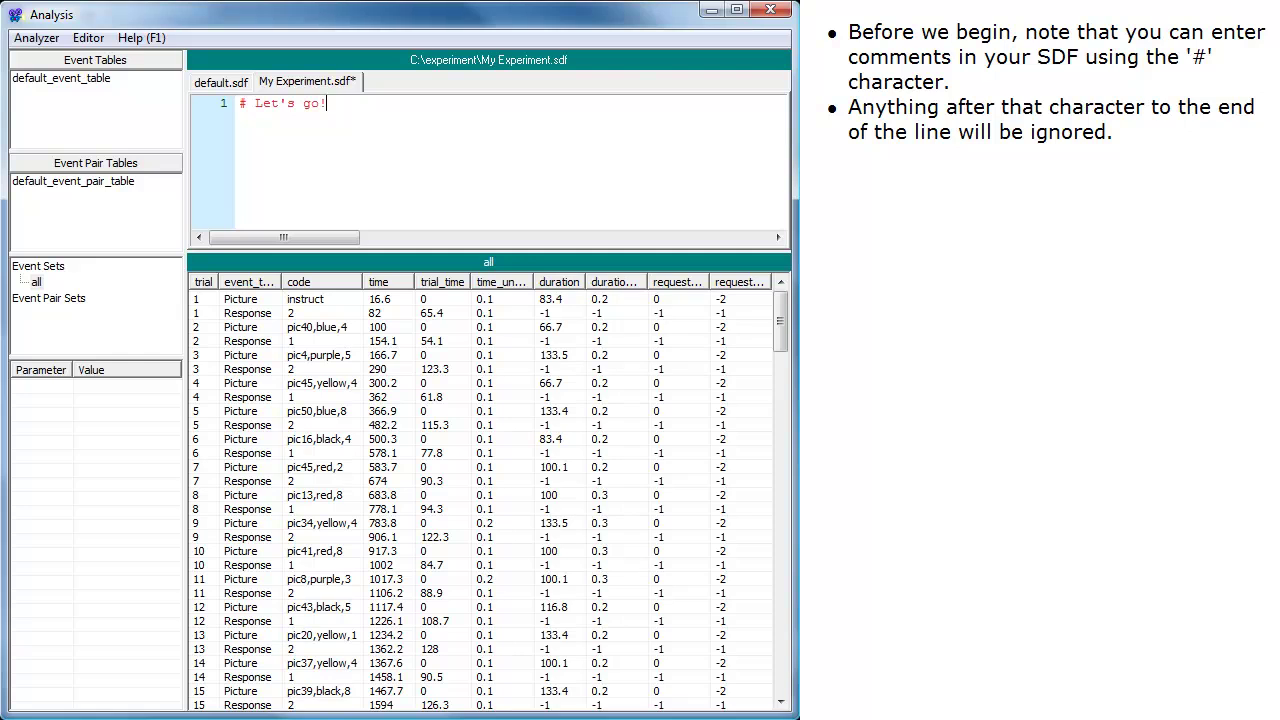
text(!)
key(Return)
key(Return)
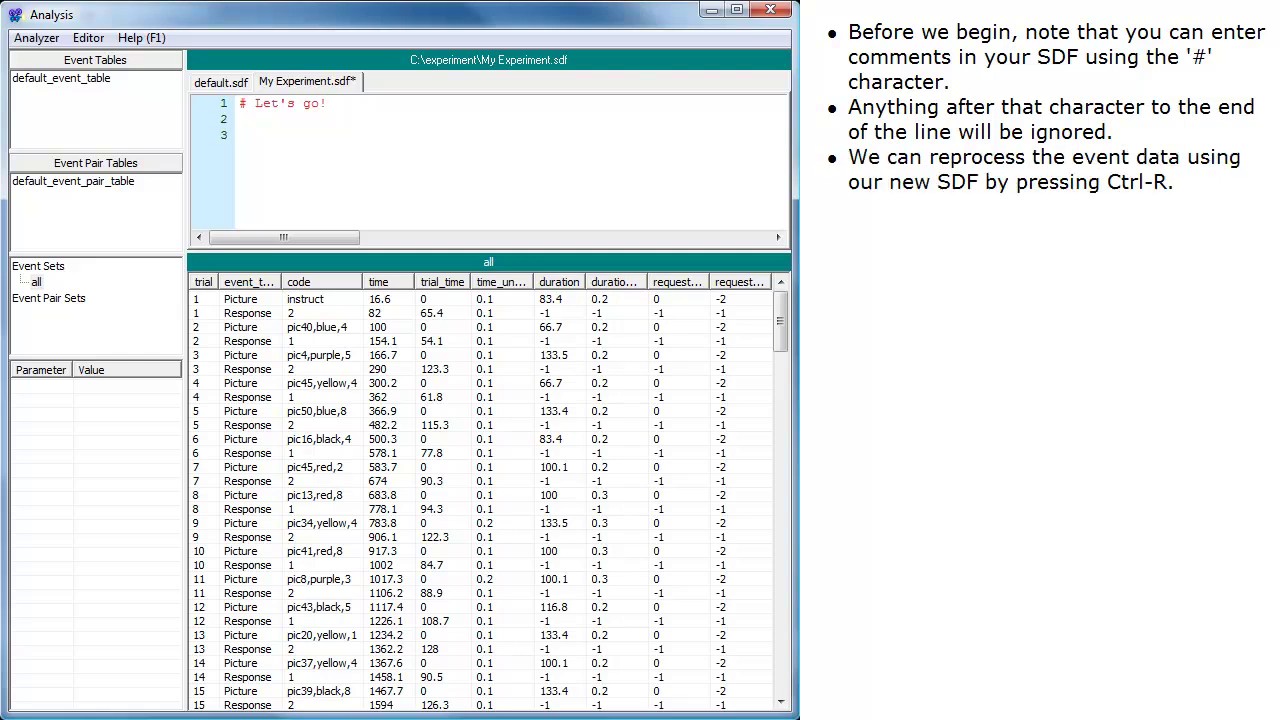
click(36, 38)
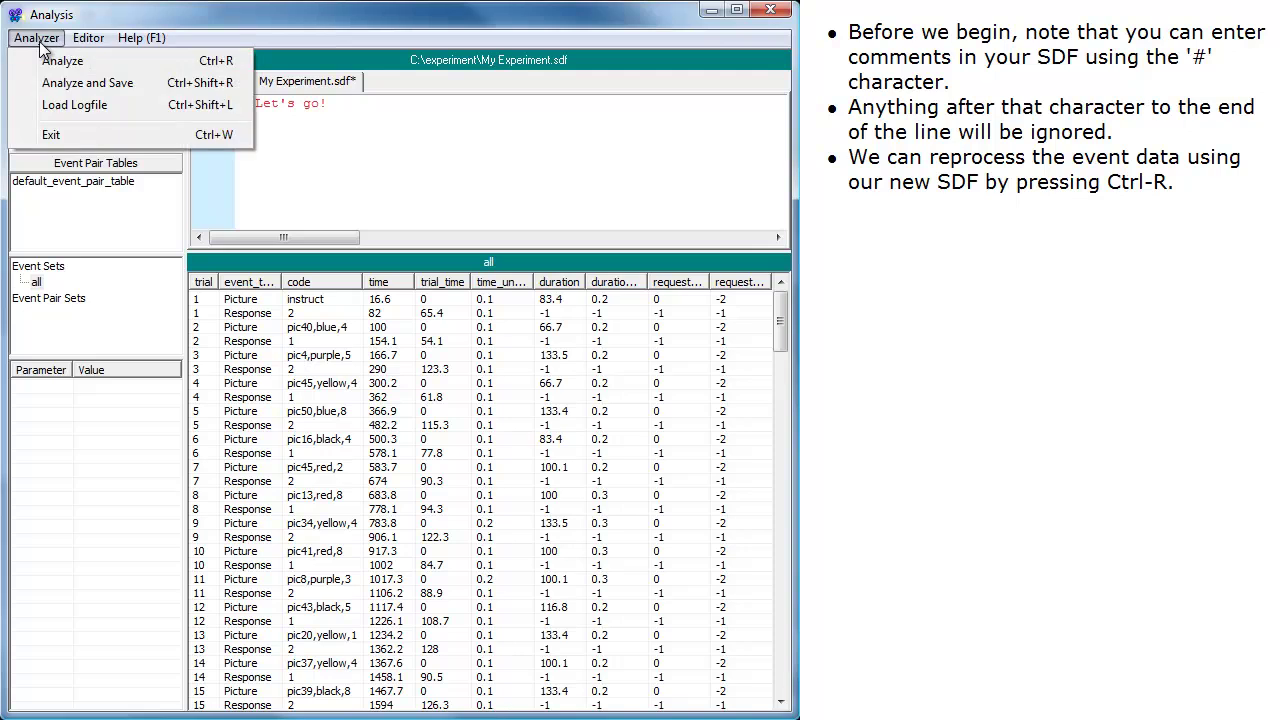
click(150, 64)
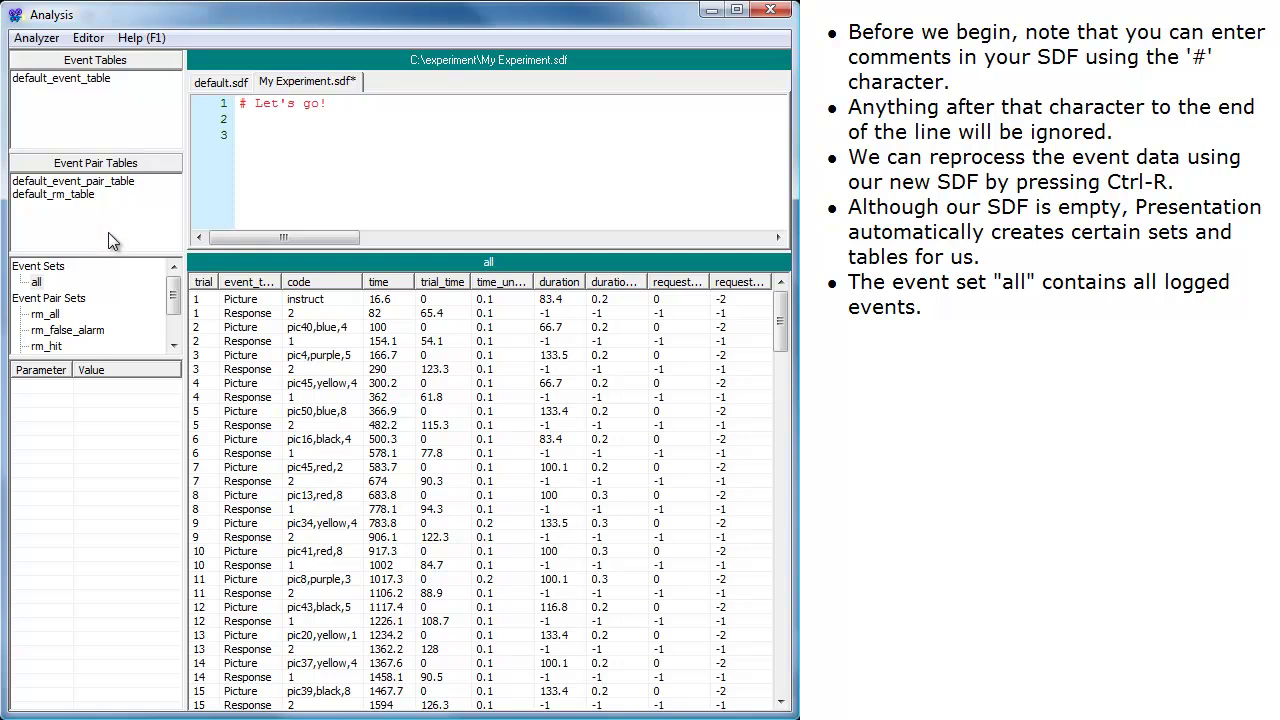
Step: Inspect the all set in default_event_table, then begin line 3 with 'event_table etable1(' and open the help
click(105, 282)
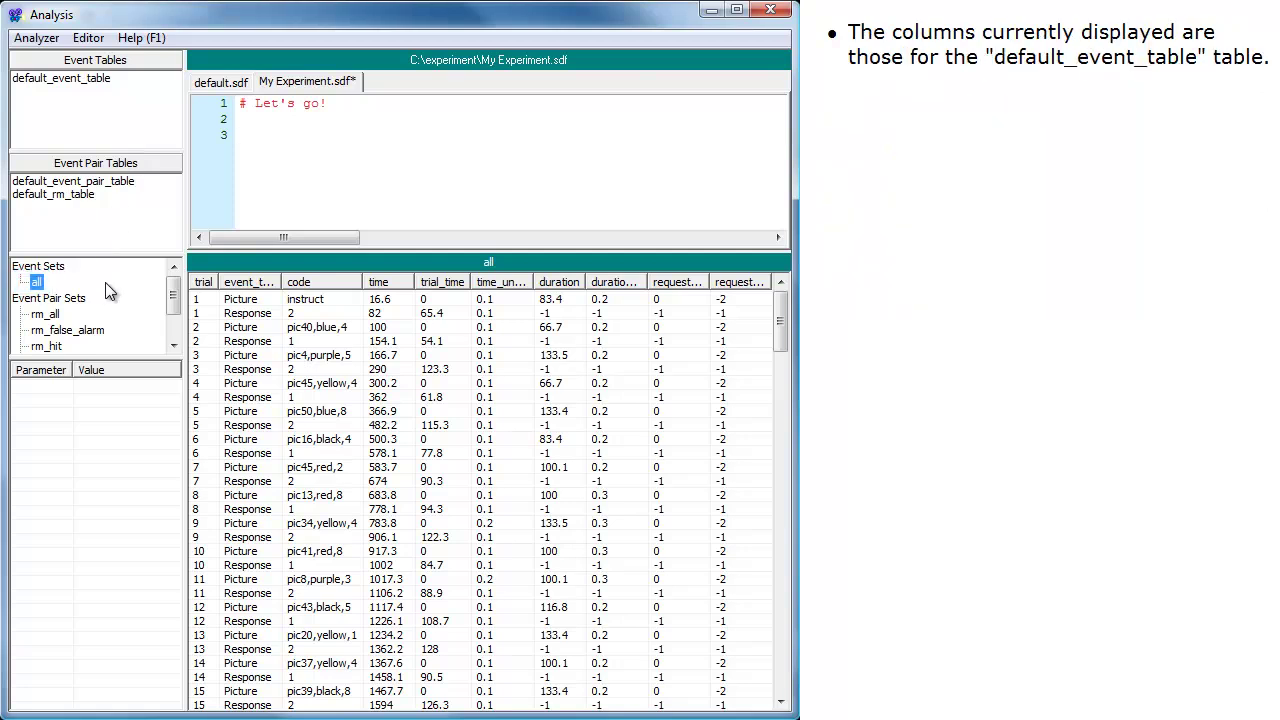
click(85, 78)
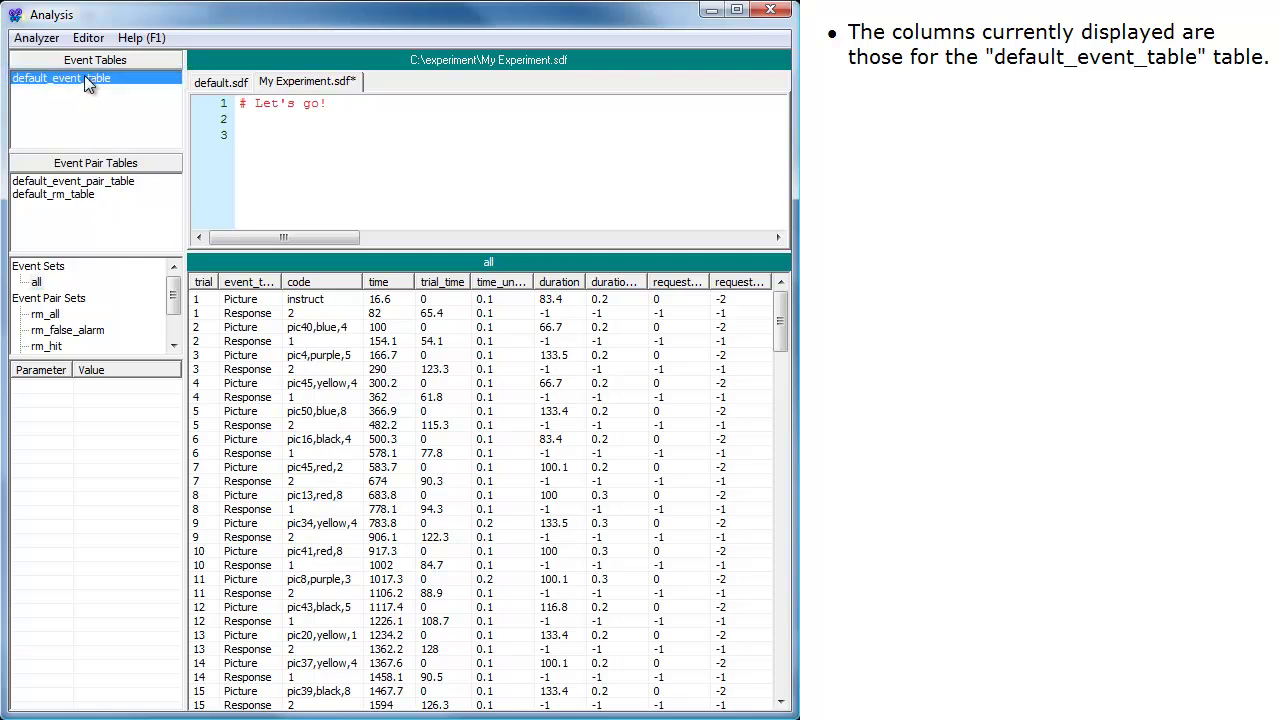
click(243, 135)
text(event_table etable1()
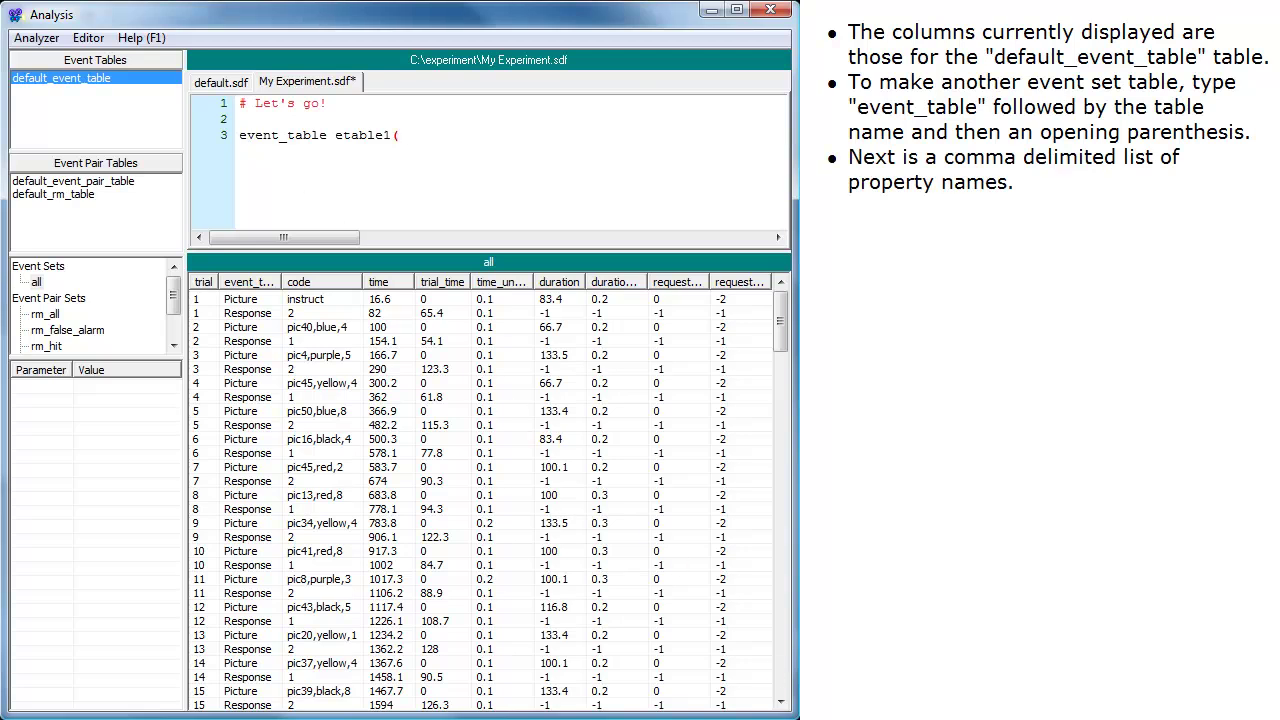
key(F1)
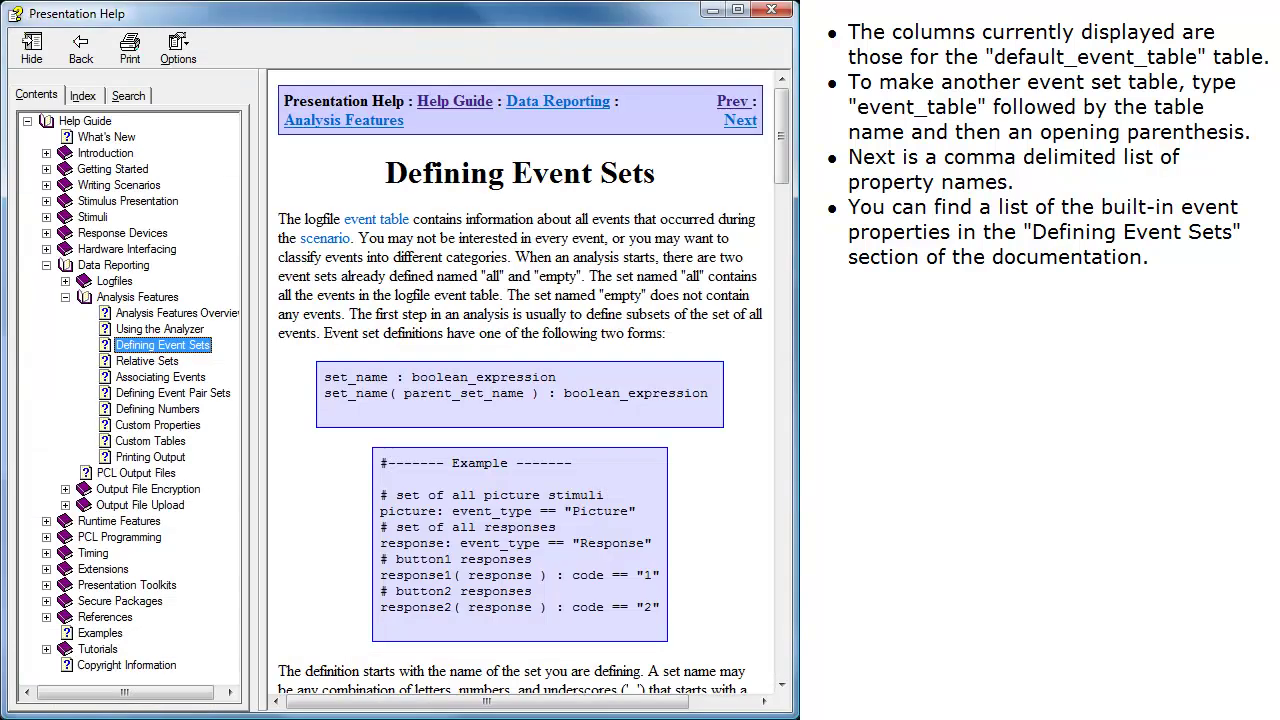
click(697, 587)
scroll(697, 587, down, 5)
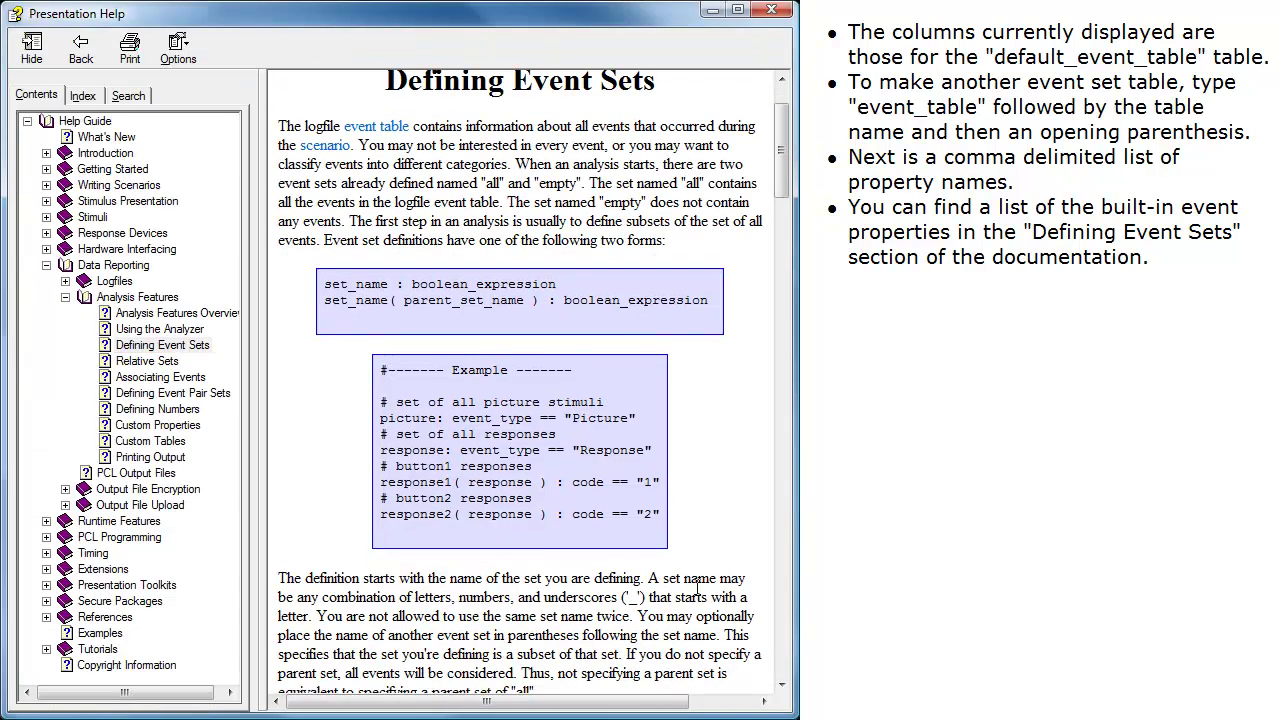
scroll(697, 590, down, 4)
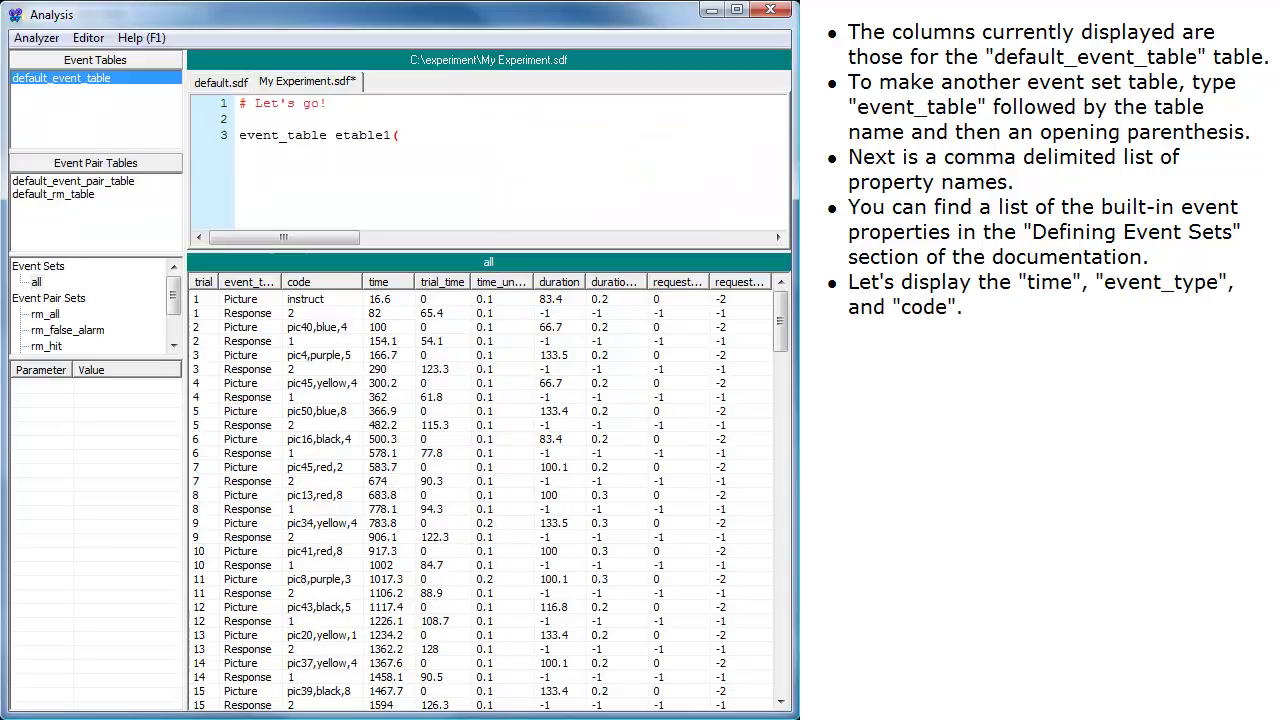
Step: Finish etable1 with time, event_type, code, image, icolor, location, reanalyze, and display events in etable1
text(time, event_type, code)
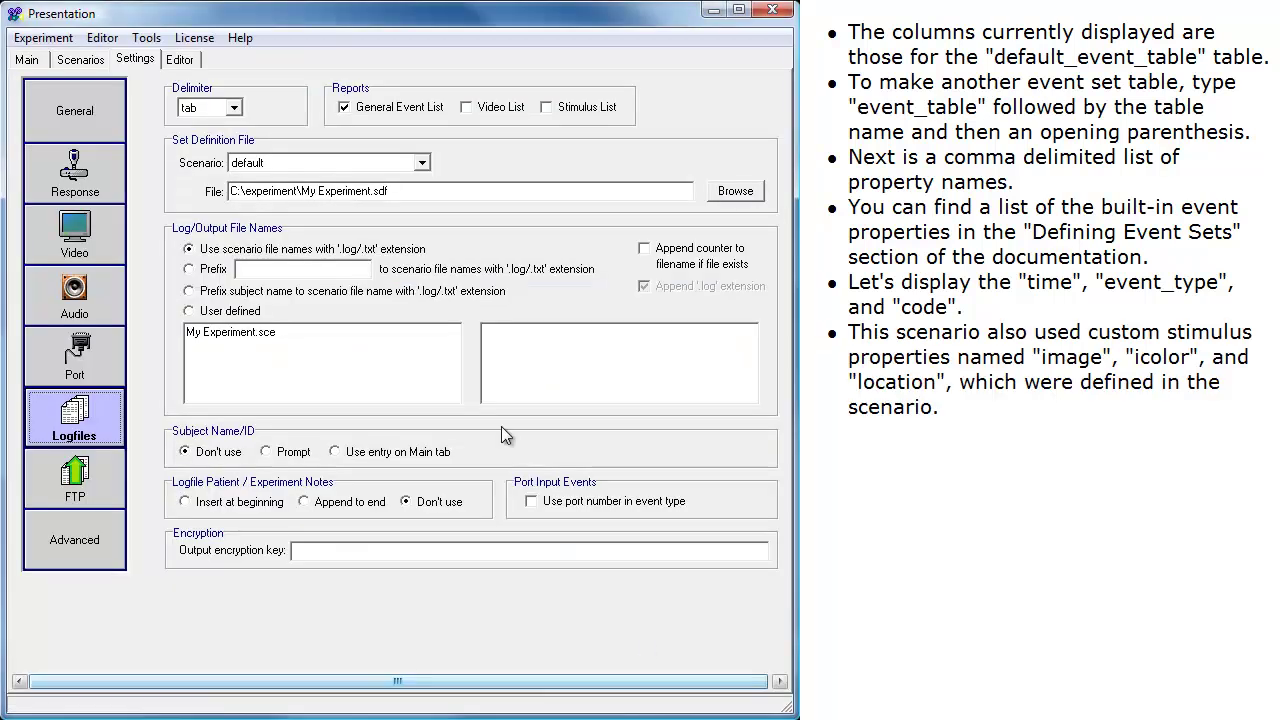
click(181, 59)
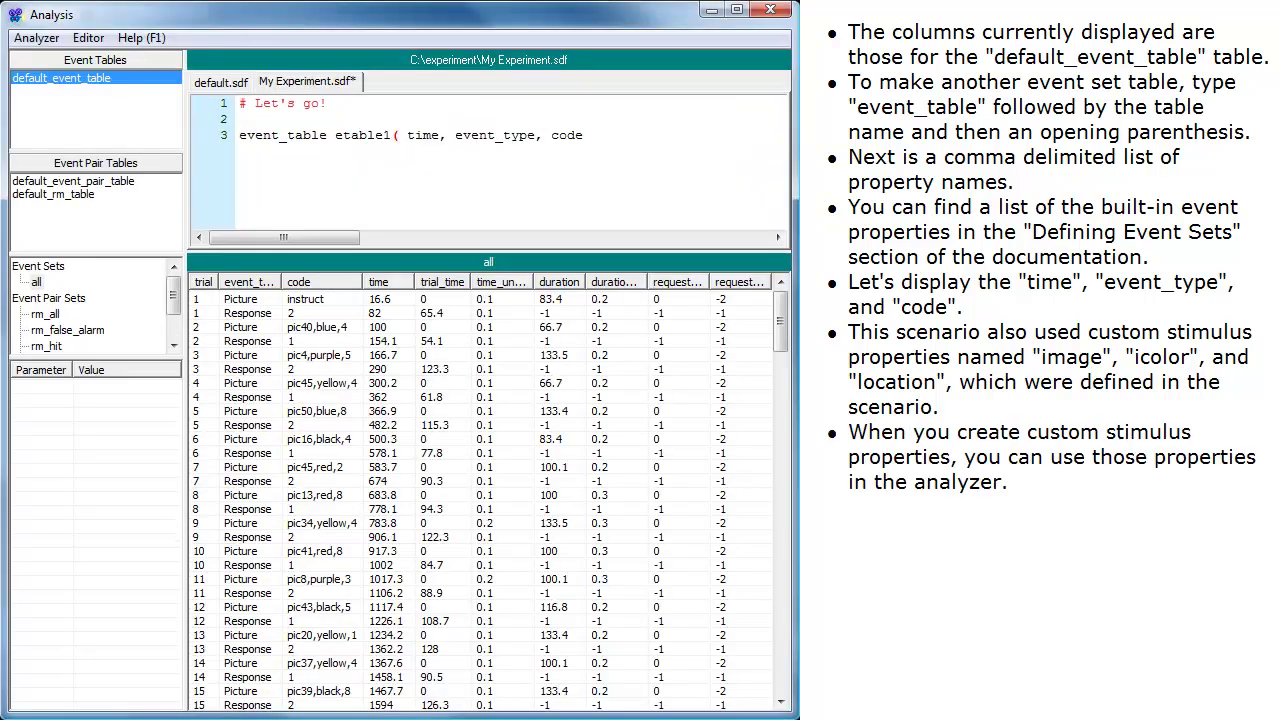
text(, image, icolor, location)
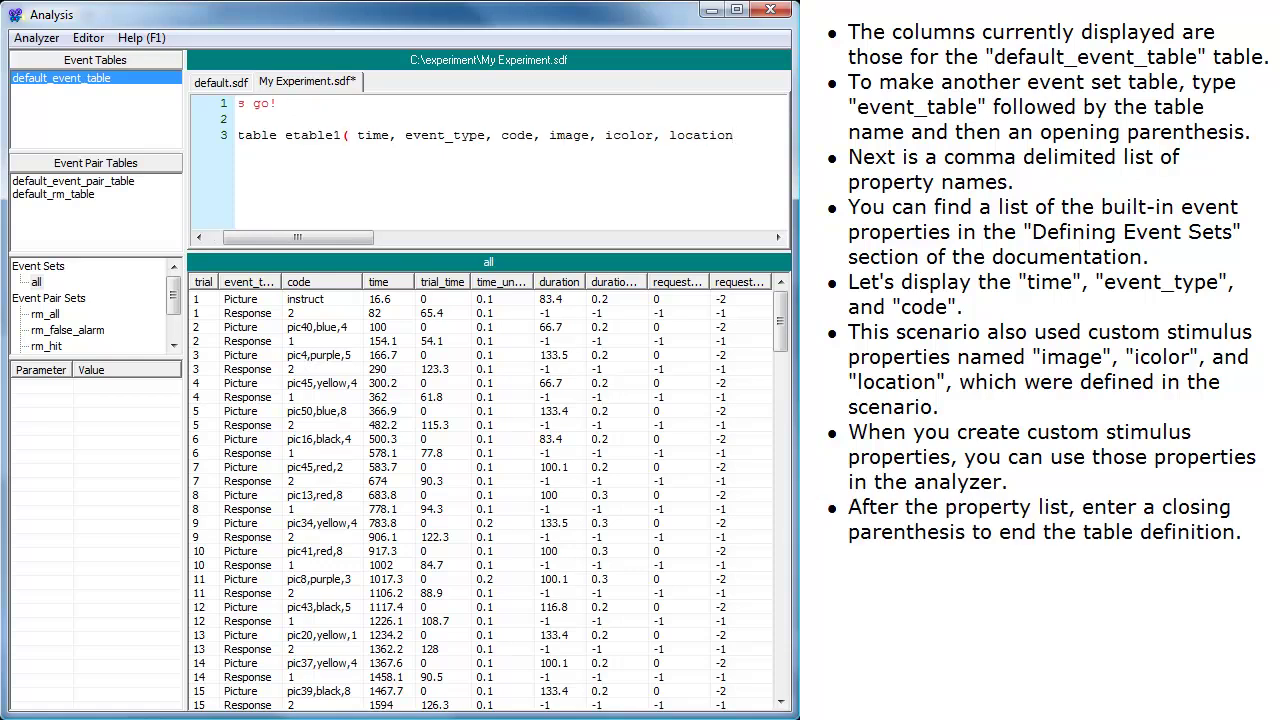
text( ))
key(Return)
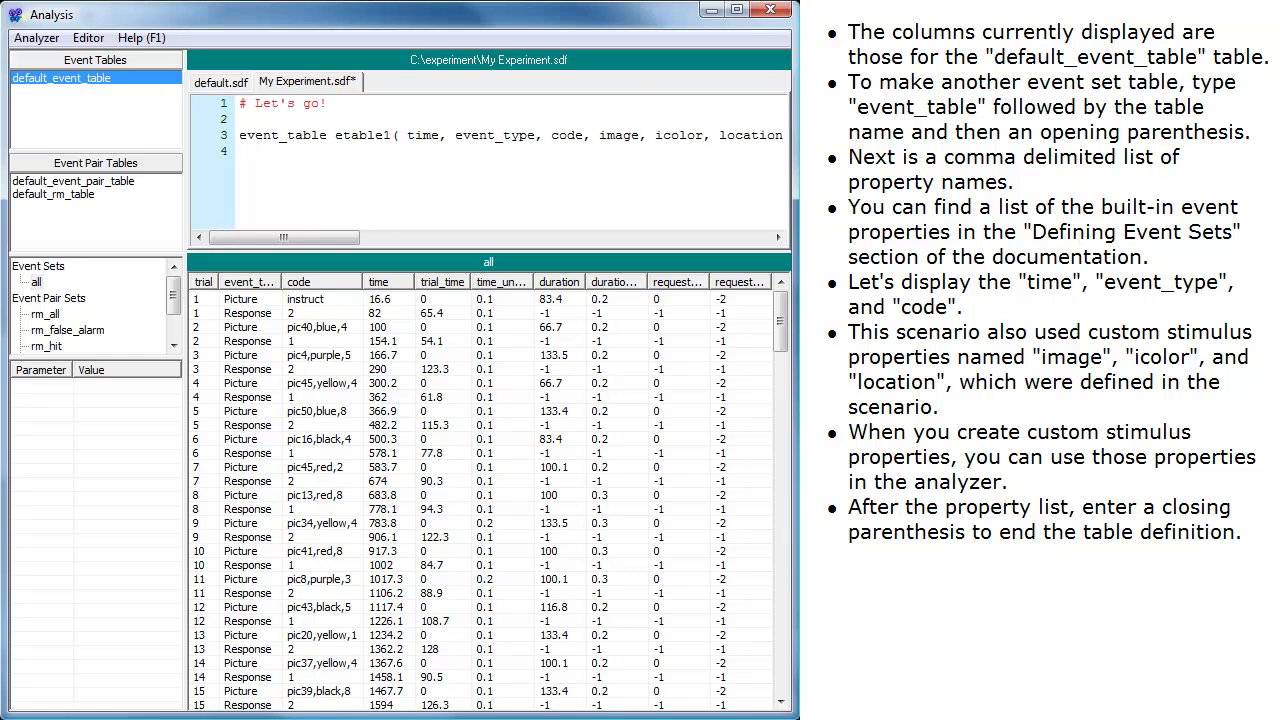
key(F5)
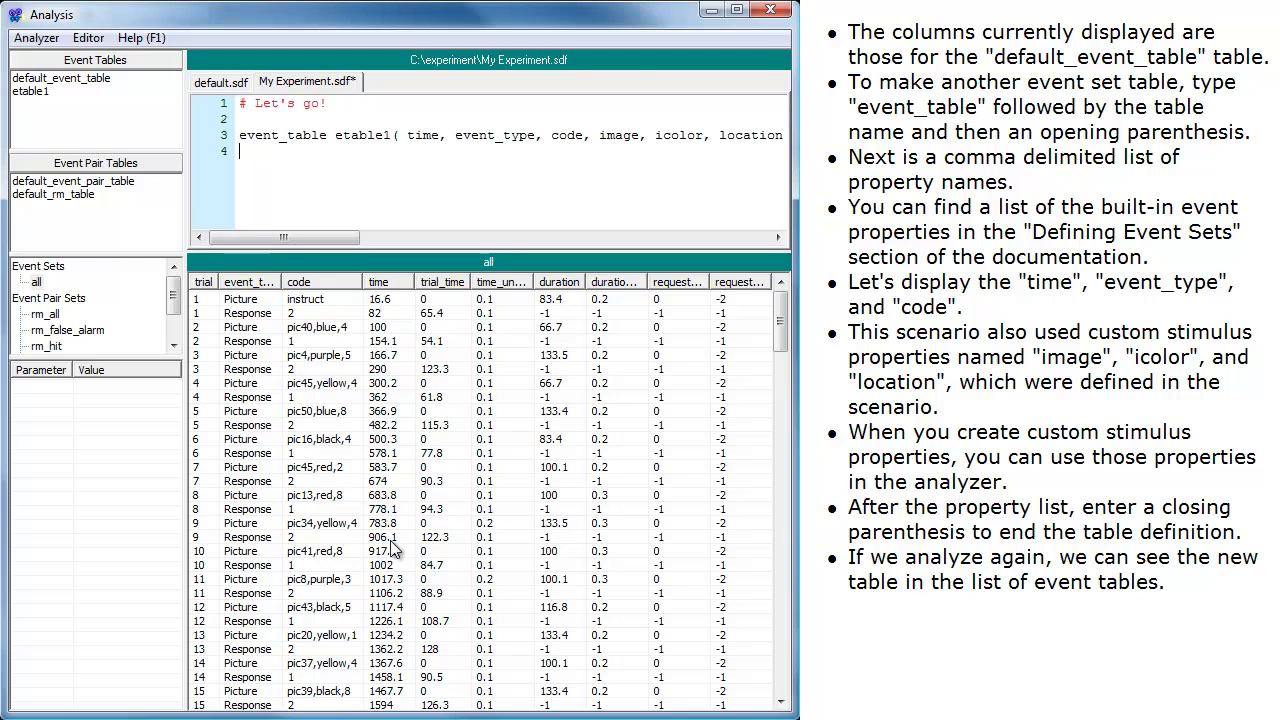
click(83, 94)
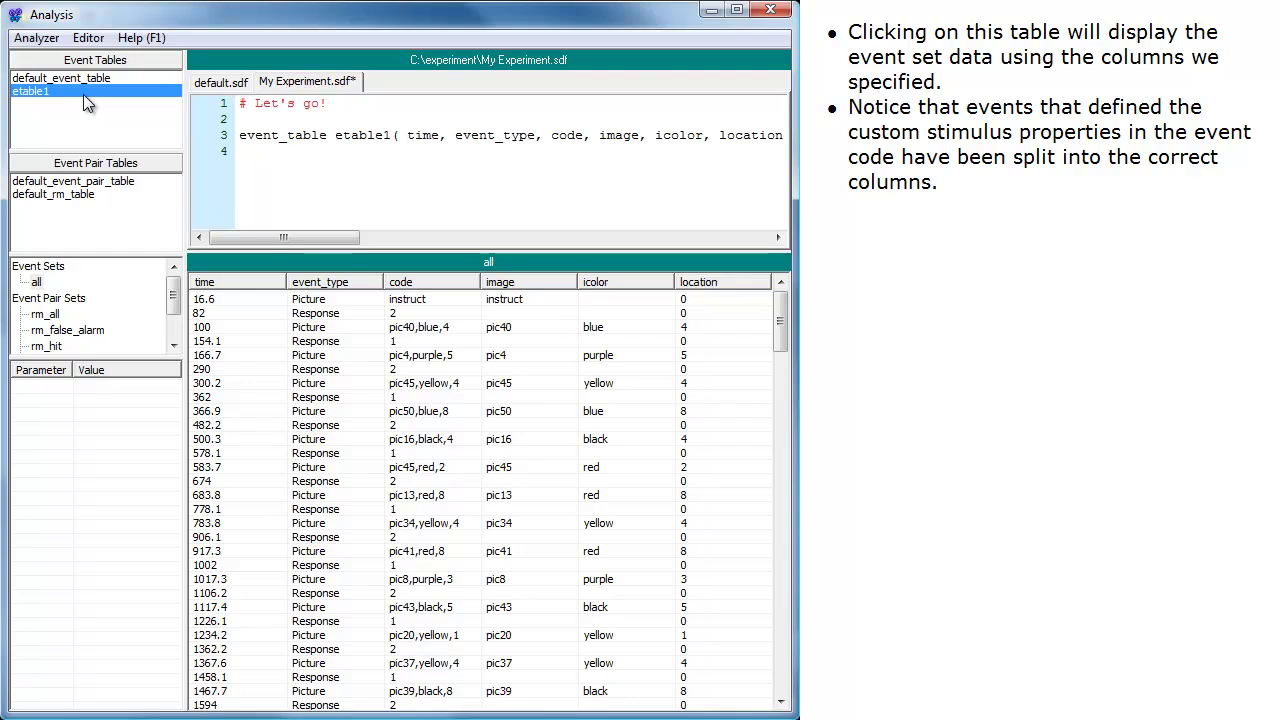
Step: Remove the 't' from event_table and analyze to produce the Invalid definition error
click(294, 138)
key(BackSpace)
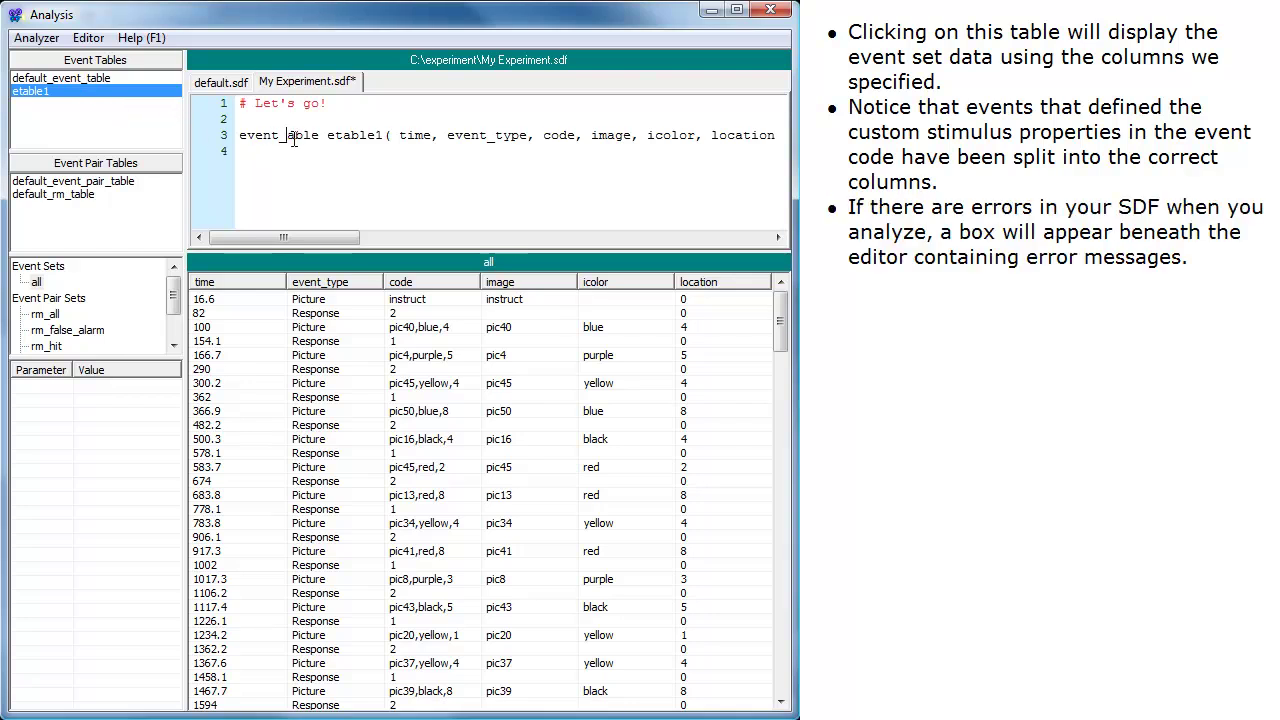
key(F5)
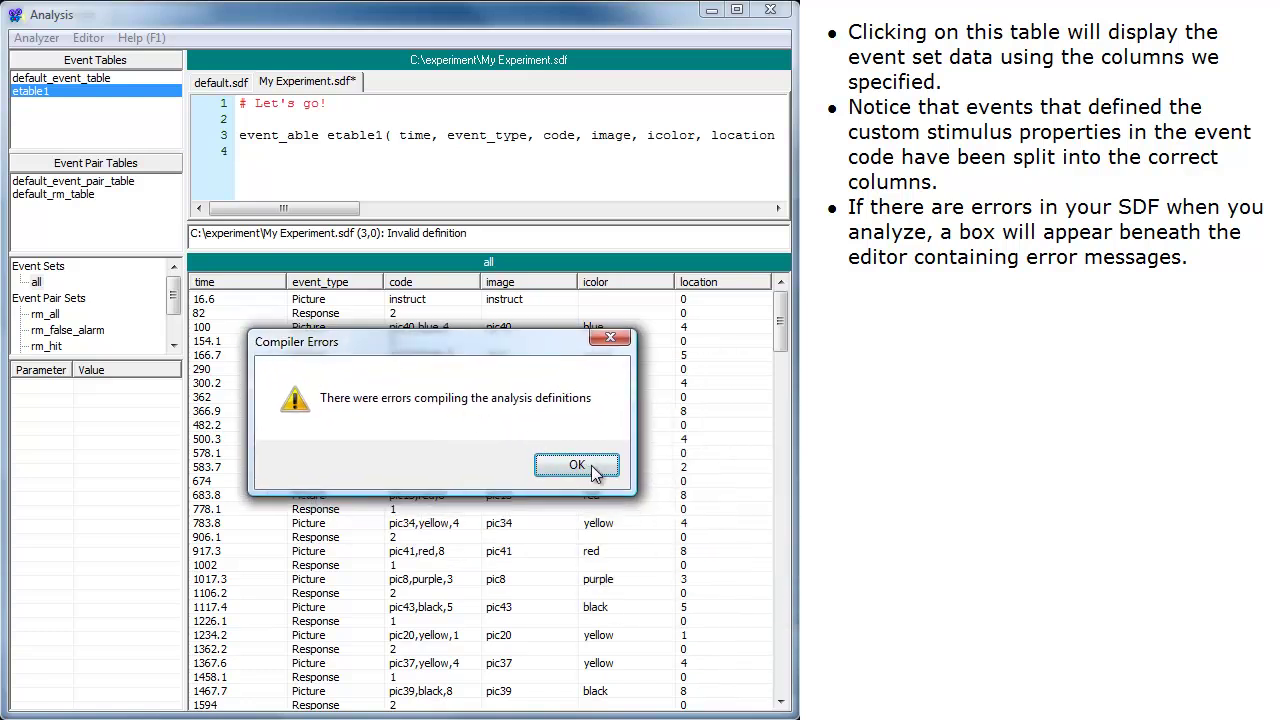
click(577, 465)
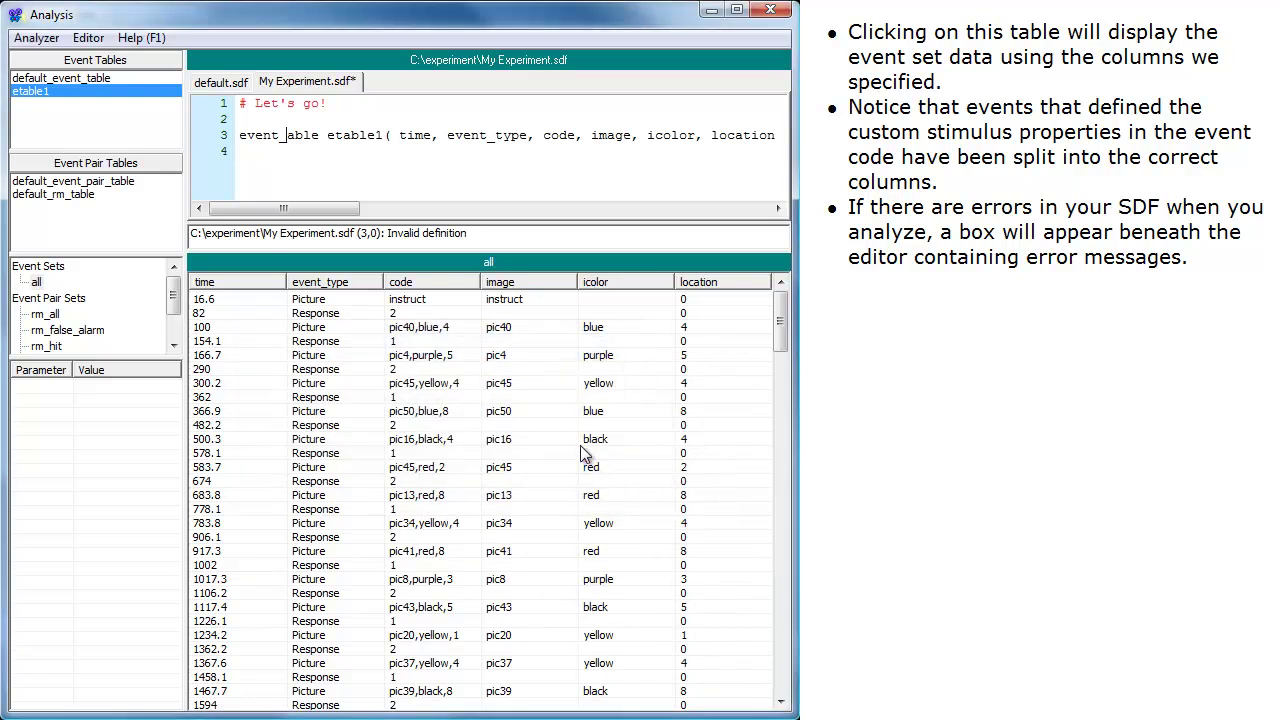
click(434, 233)
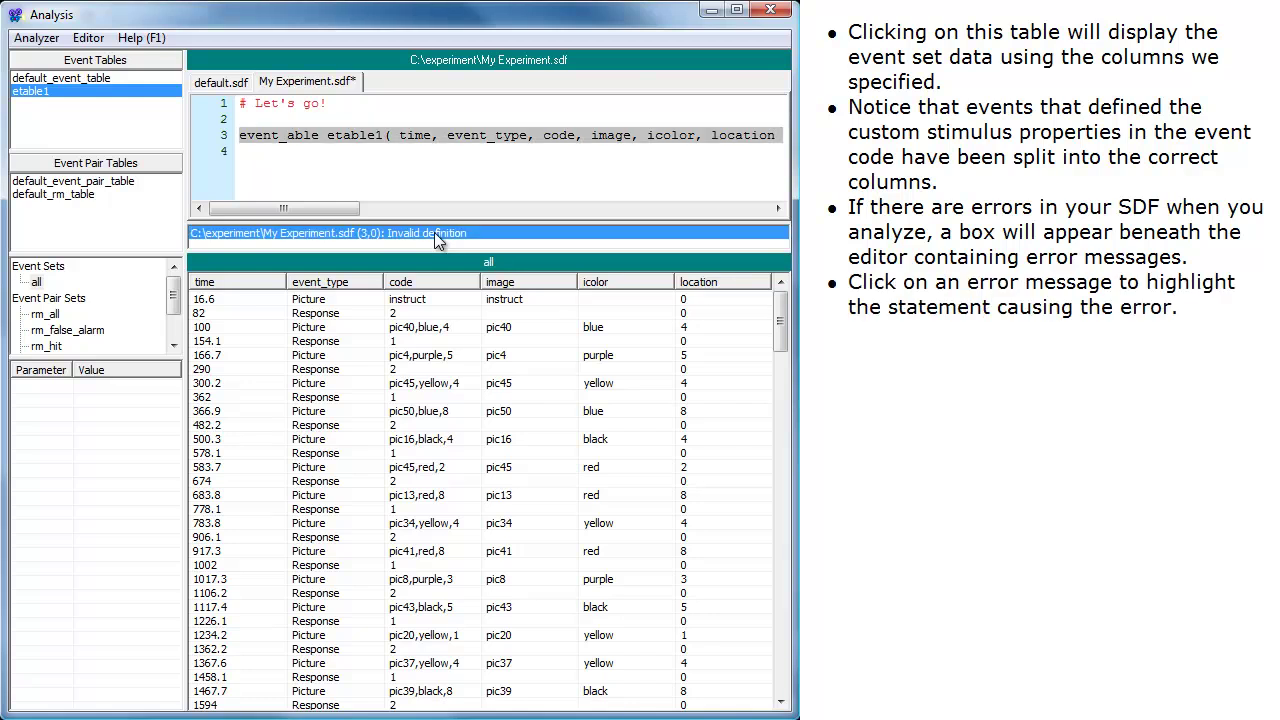
Step: Restore the 't' in event_table and reanalyze to clear the error
click(288, 135)
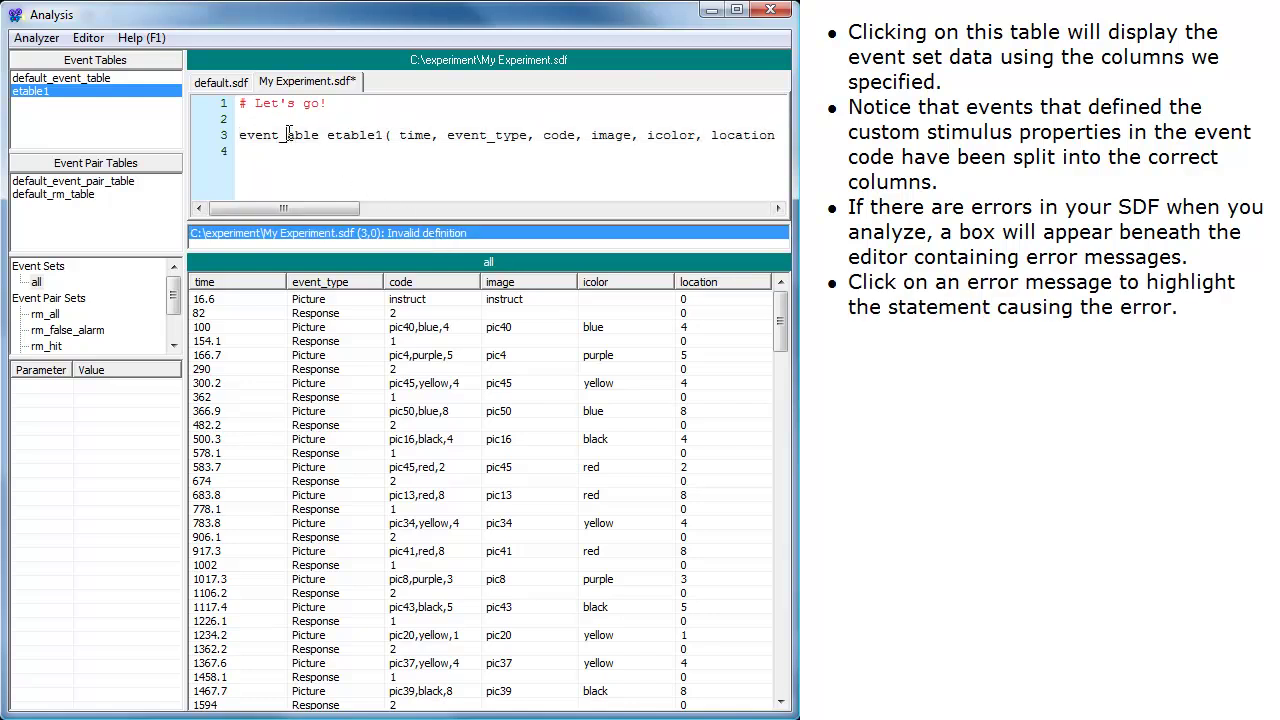
text(t)
key(F5)
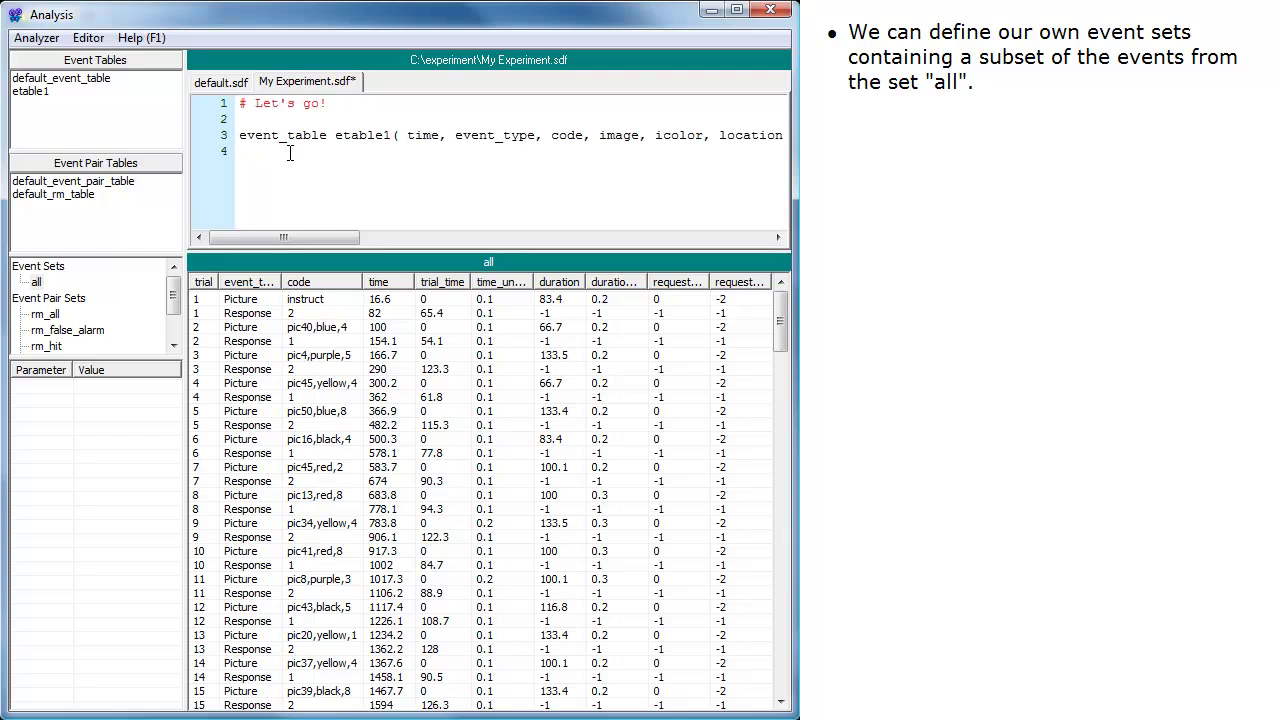
Step: Add line 5 defining pic: event_type == "Picture"
key(Return)
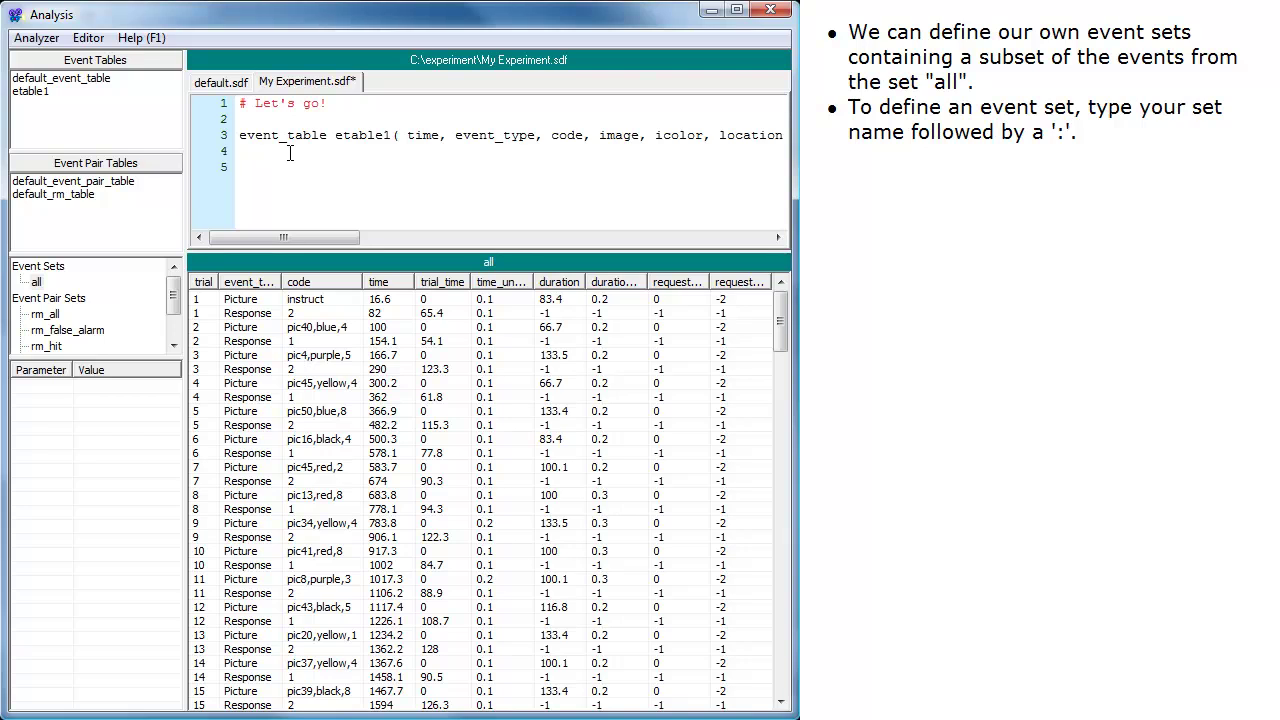
text(pic:)
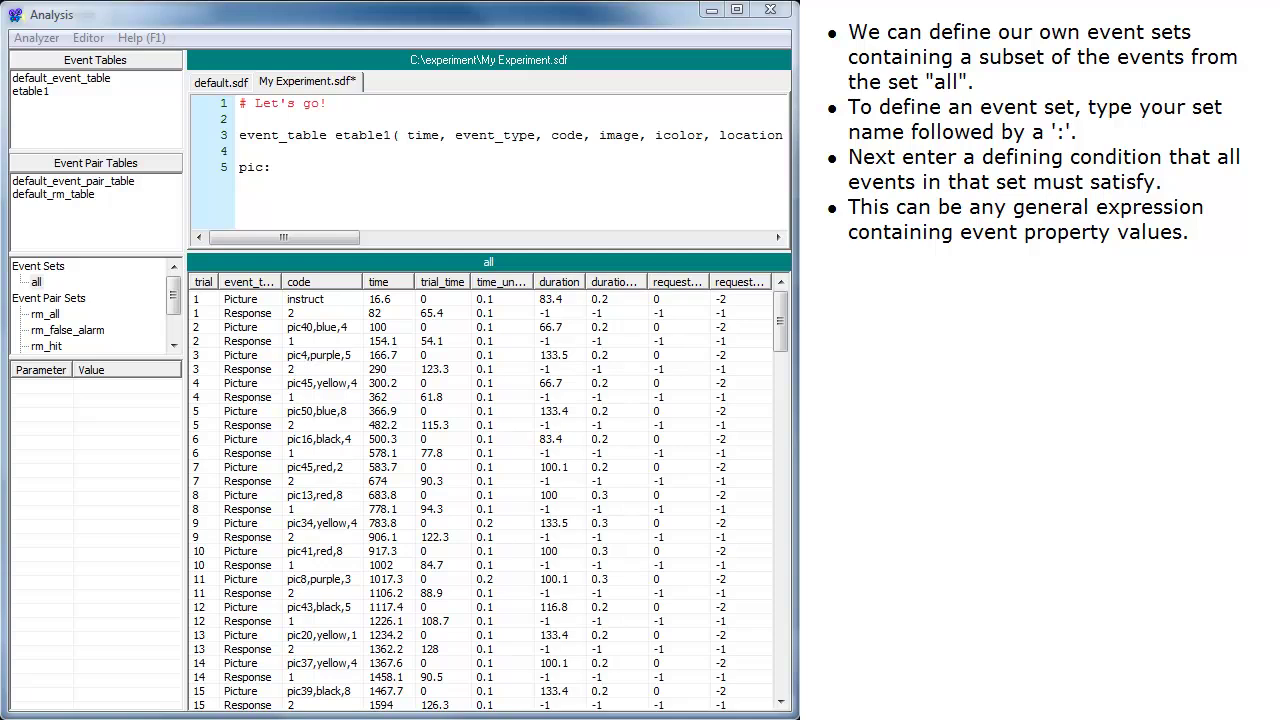
click(301, 175)
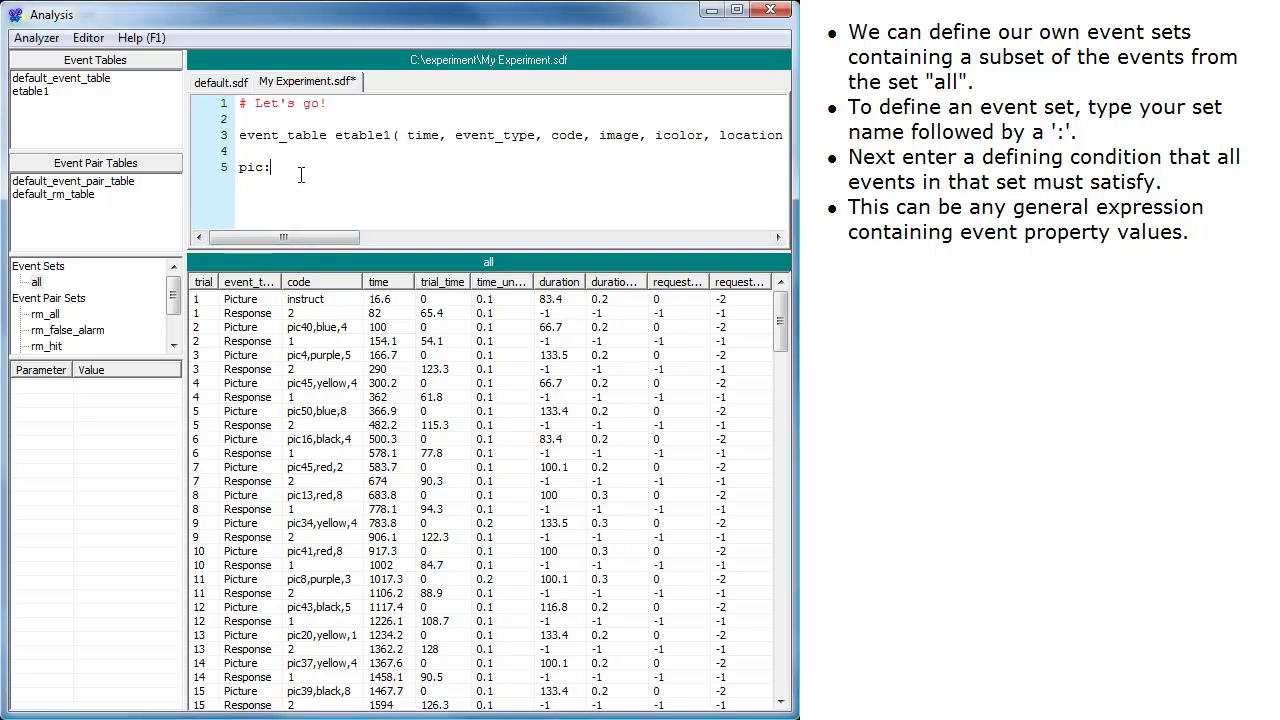
text(event_type == "Picture")
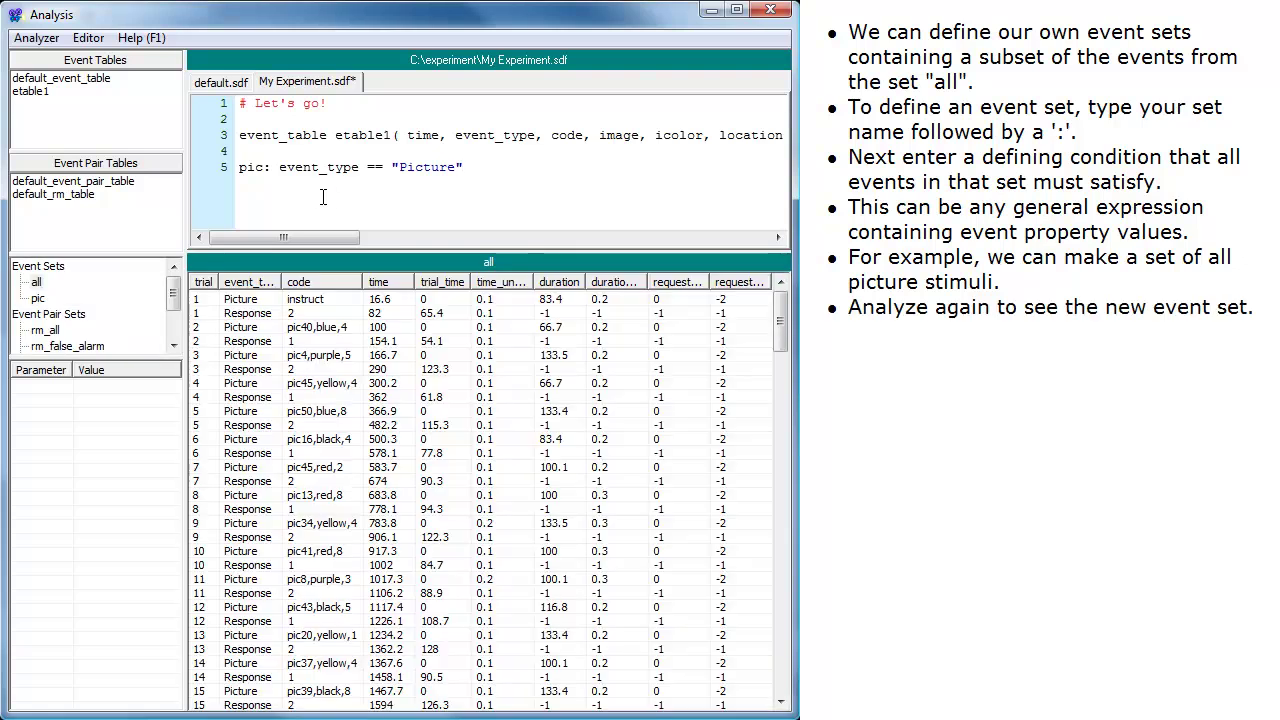
Step: View the pic set in etable1's columns and scroll to the rest row lacking an icolor
click(44, 300)
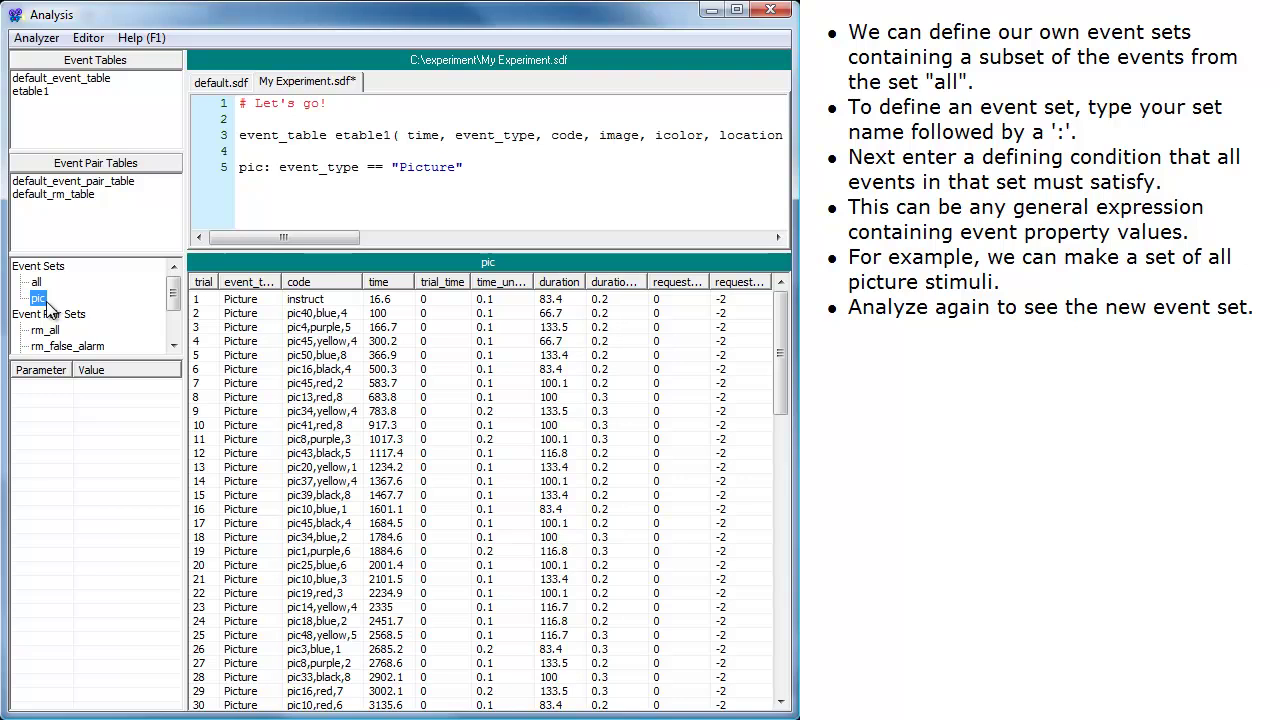
click(41, 93)
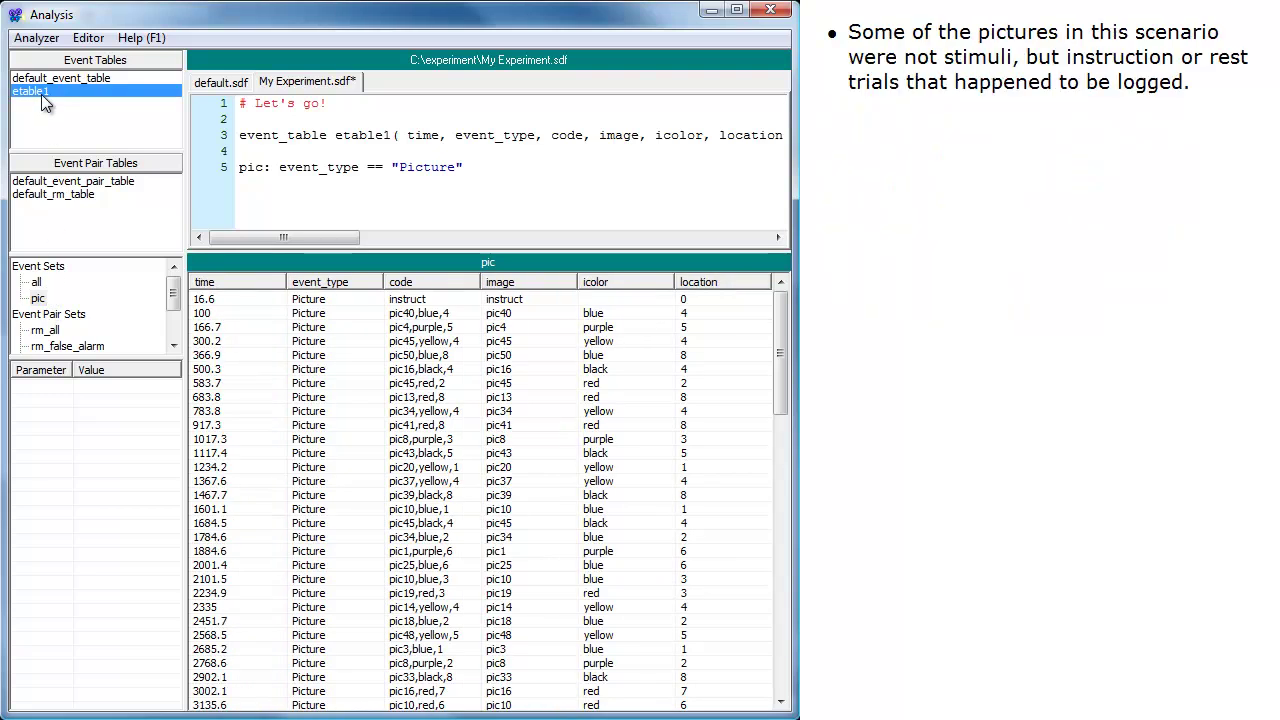
click(520, 340)
scroll(525, 380, down, 6)
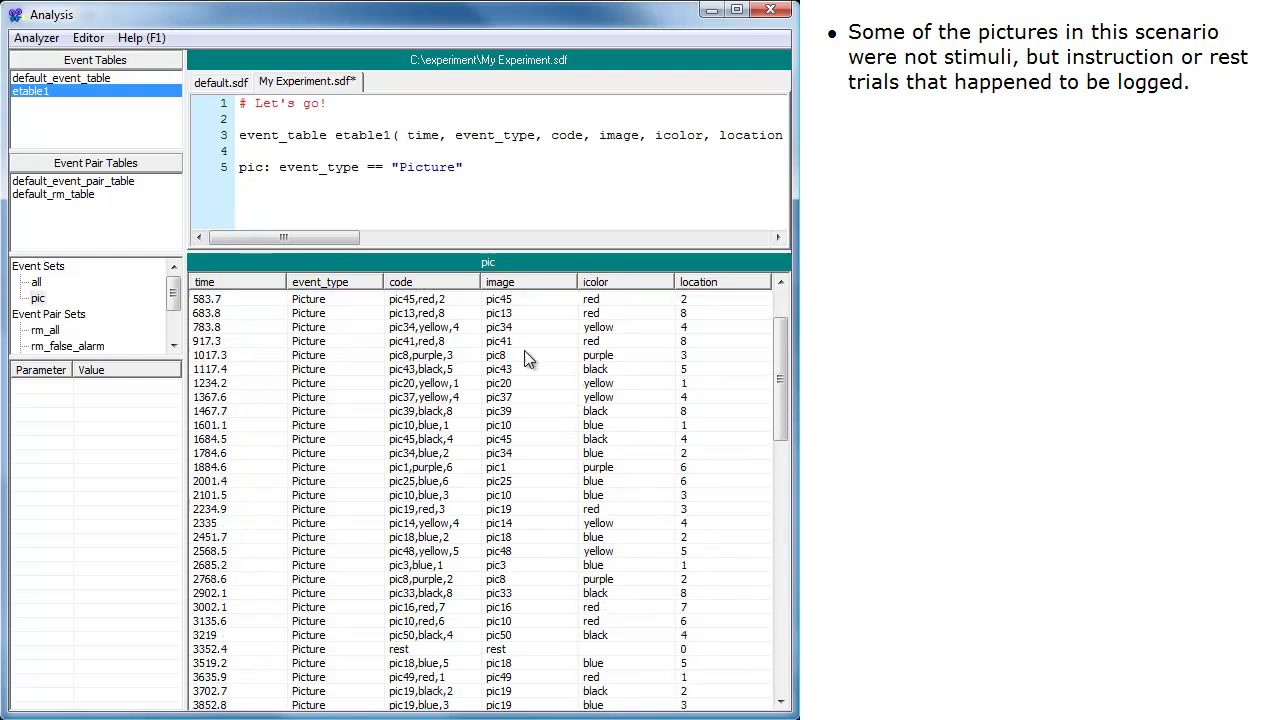
click(535, 484)
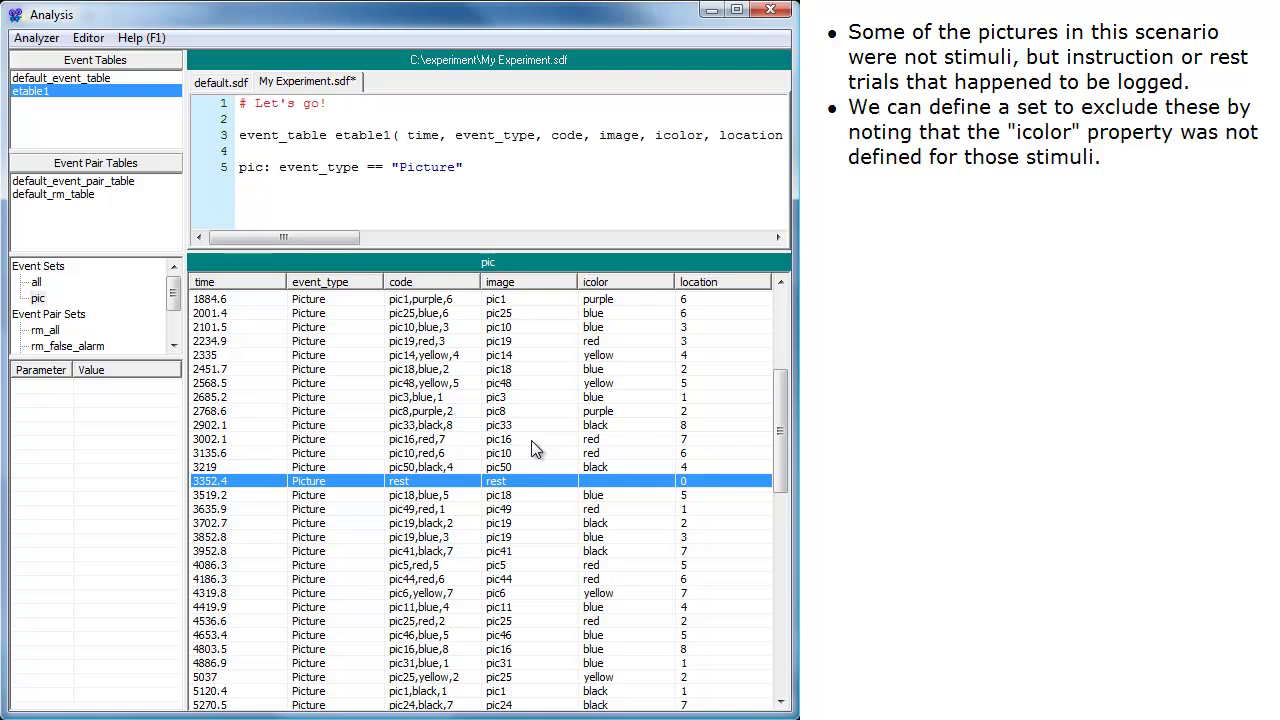
Step: Add line 6 defining stim: event_type == "Picture" and icolor != ""
click(514, 175)
key(Return)
text(stim: e)
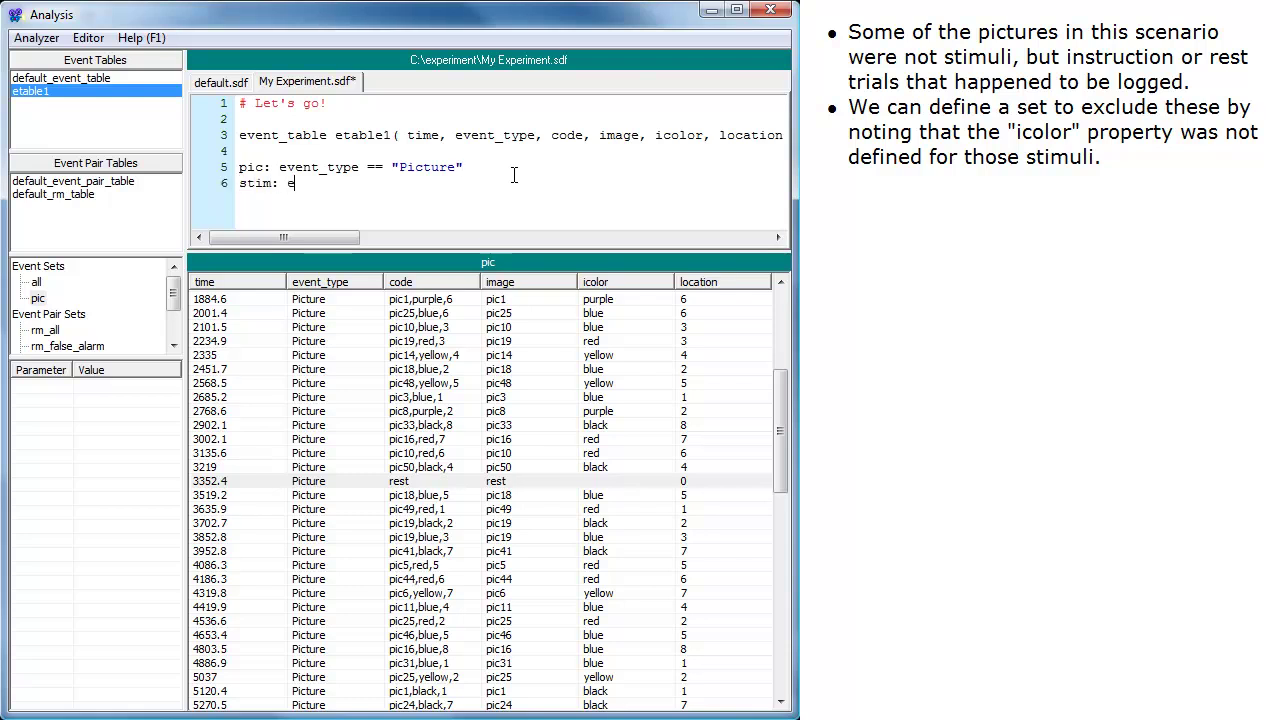
text(vent_type == "p)
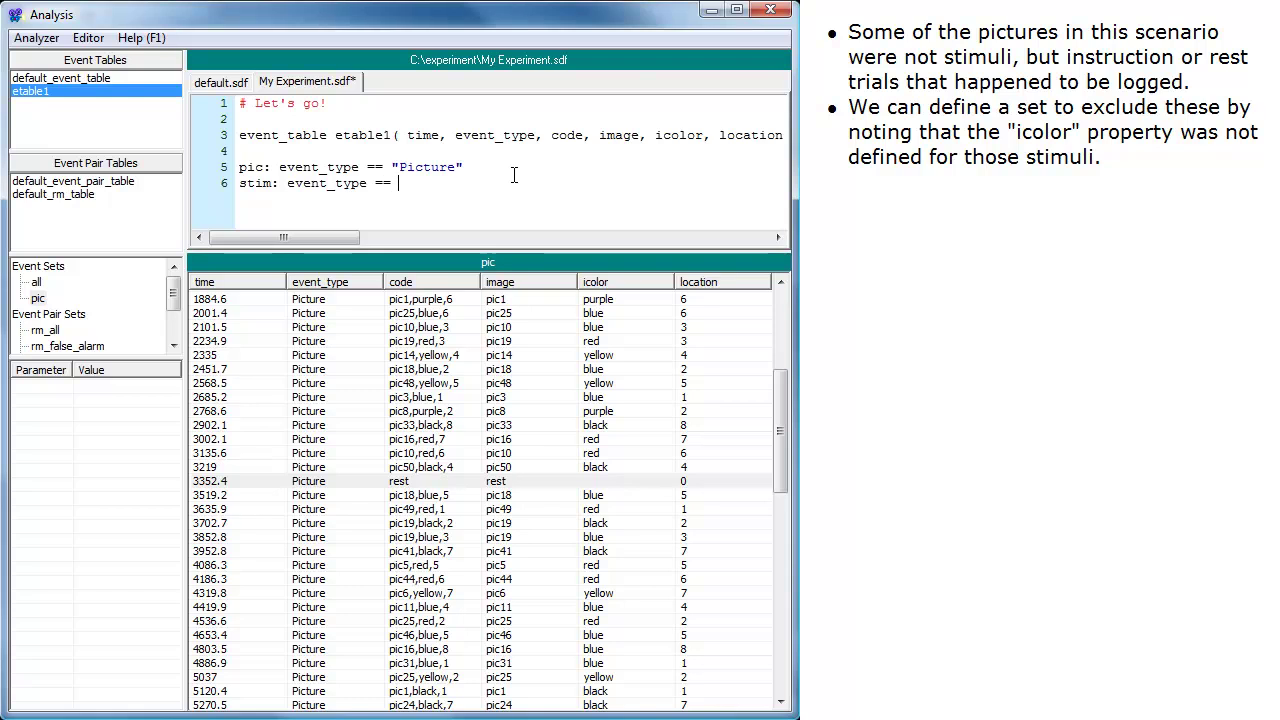
key(BackSpace)
text(Picture" and icolor != "")
Step: Analyze and view the stim set in etable1's columns, without the instruction picture
key(F5)
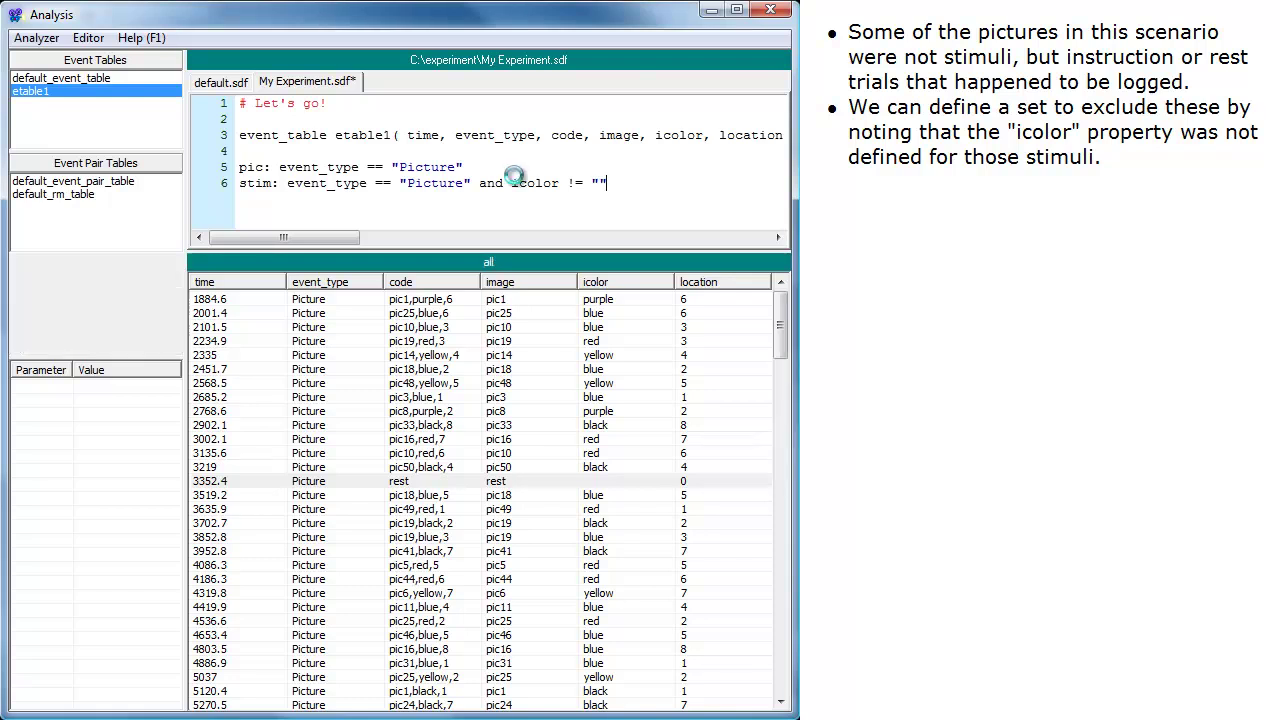
click(41, 314)
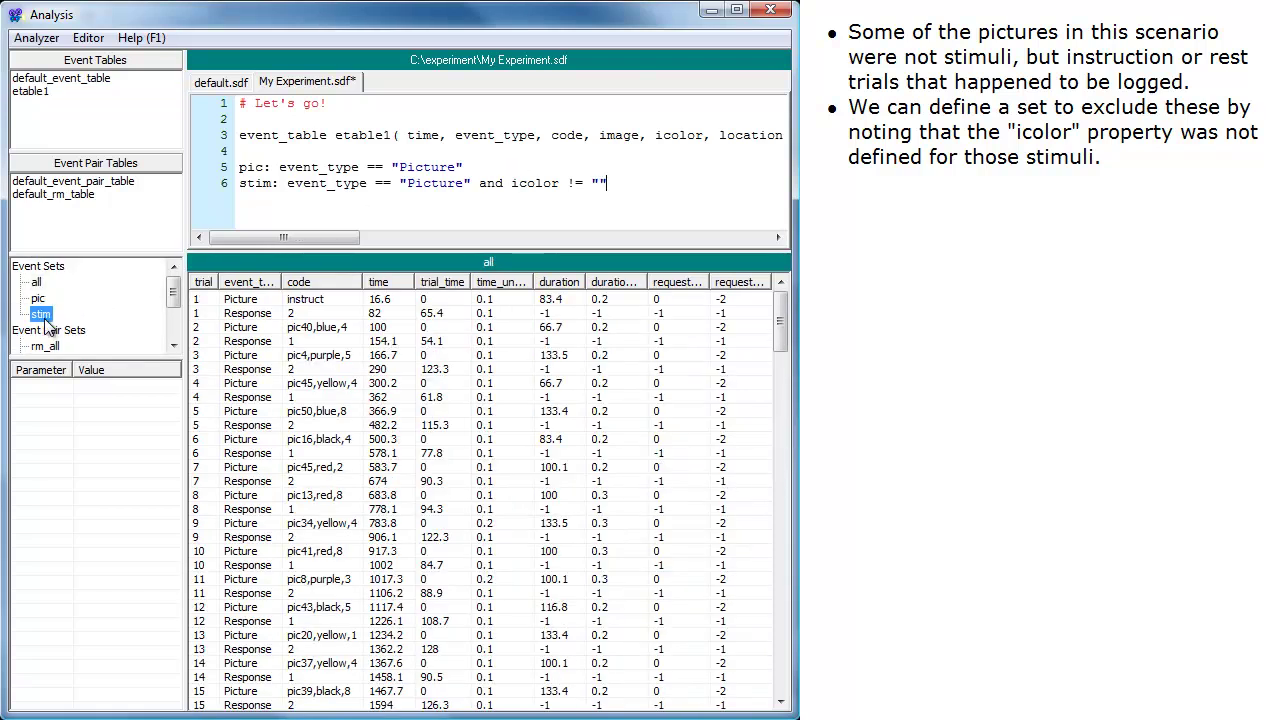
click(30, 94)
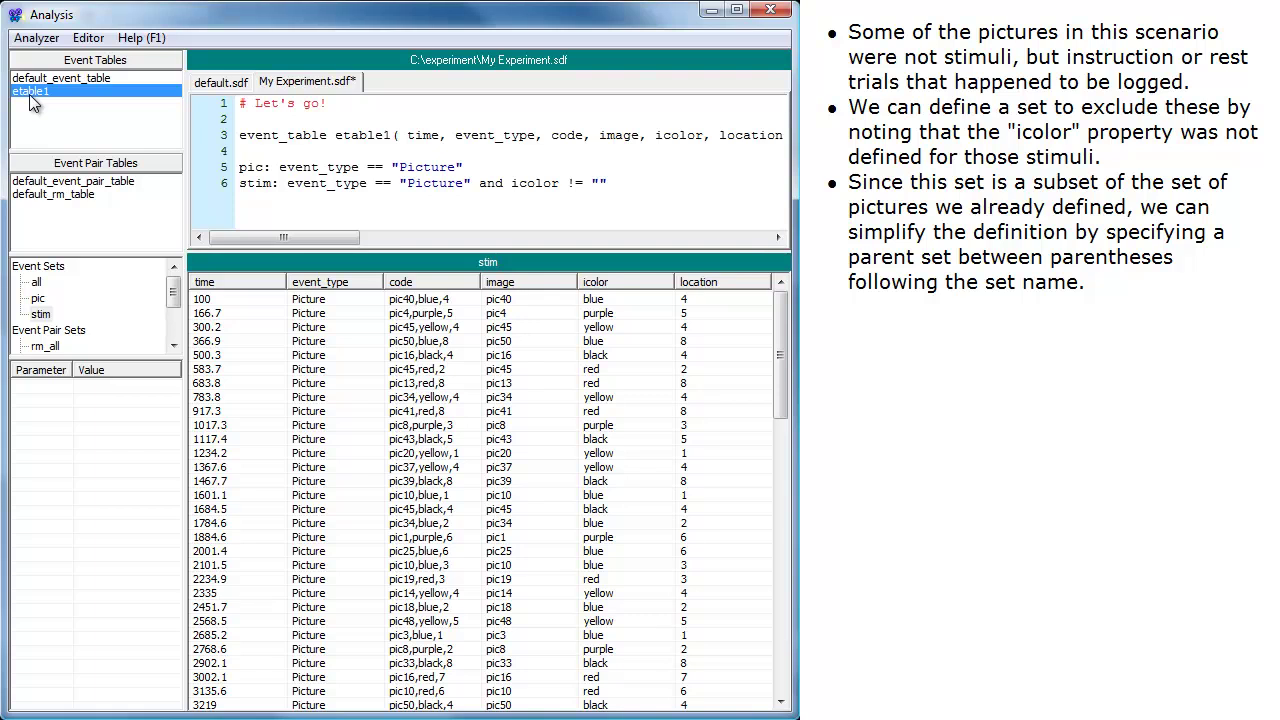
Step: Rewrite line 6 as stim(pic): icolor != "" and view the revised stim set in etable1
click(272, 184)
text((pic))
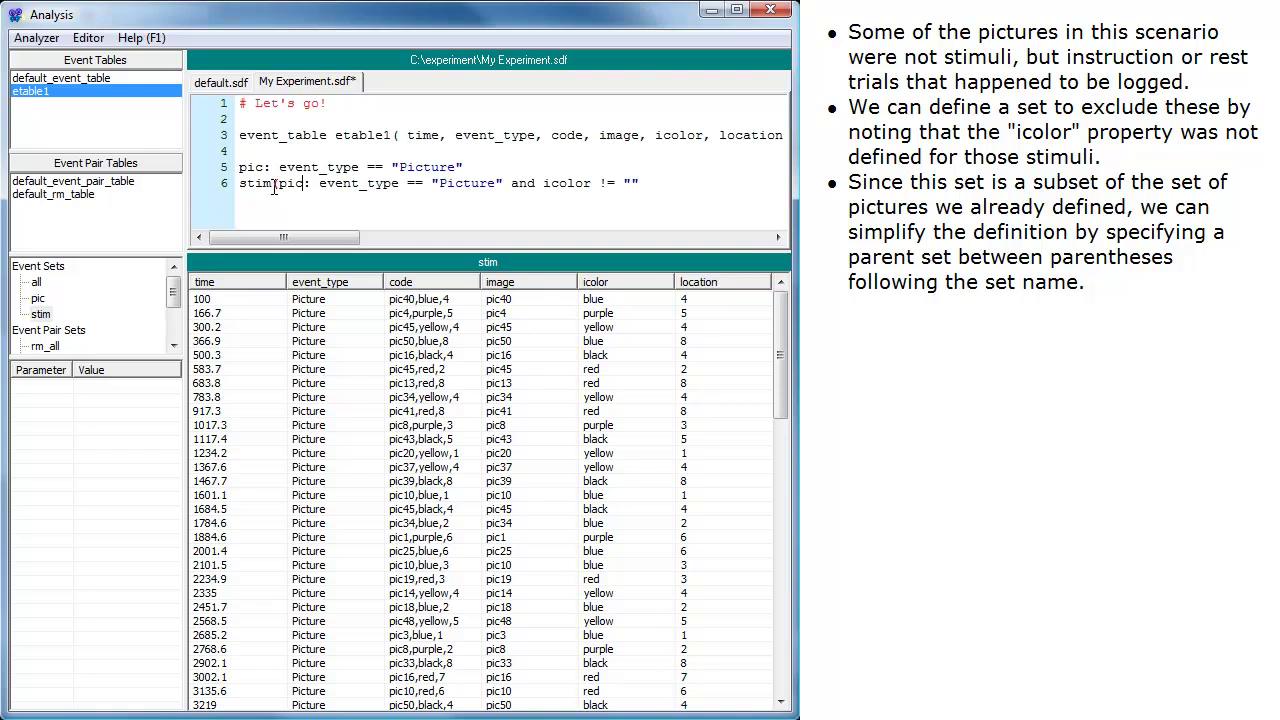
key(shift+Right)
key(shift+Right)
key(shift+Right)
key(shift+Right)
key(shift+Right)
key(shift+Right)
key(shift+Right)
key(shift+Right)
key(shift+Right)
key(shift+Right)
key(shift+Right)
key(shift+Right)
key(shift+Right)
key(shift+Right)
key(shift+Right)
key(shift+Right)
key(shift+Right)
key(shift+Right)
key(shift+Right)
key(shift+Right)
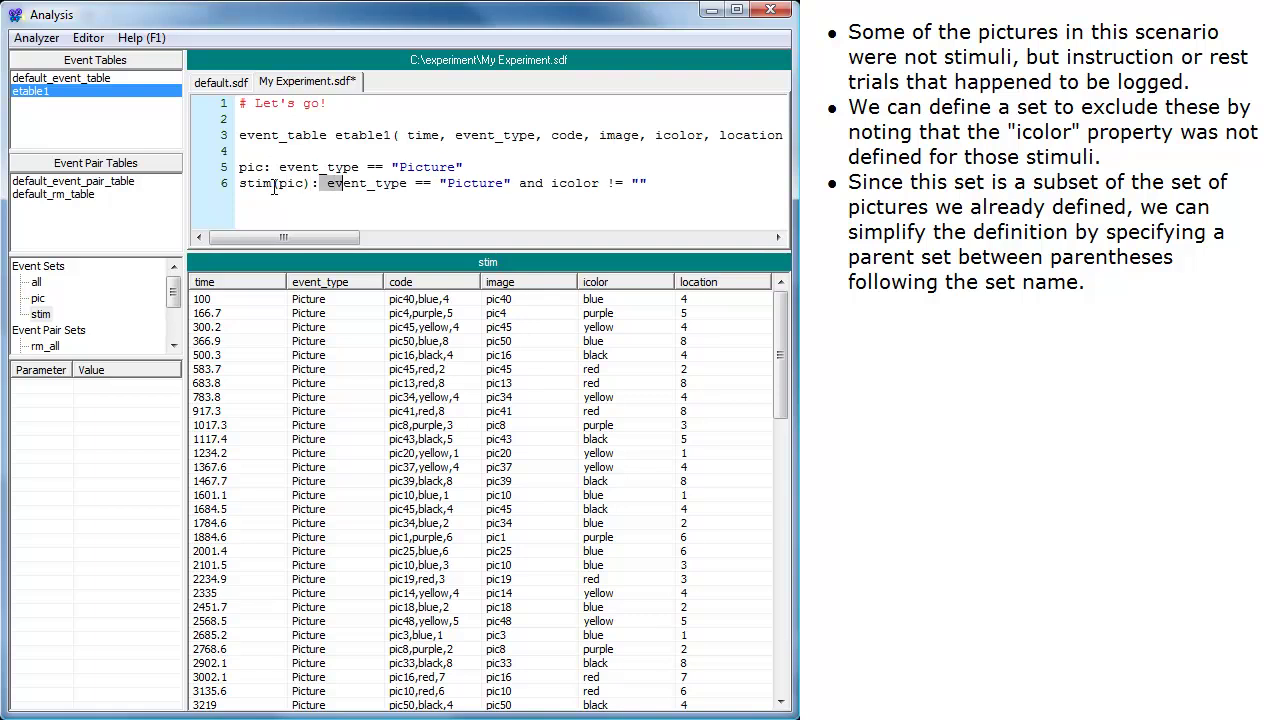
key(shift+Right)
key(shift+Right)
key(shift+Right)
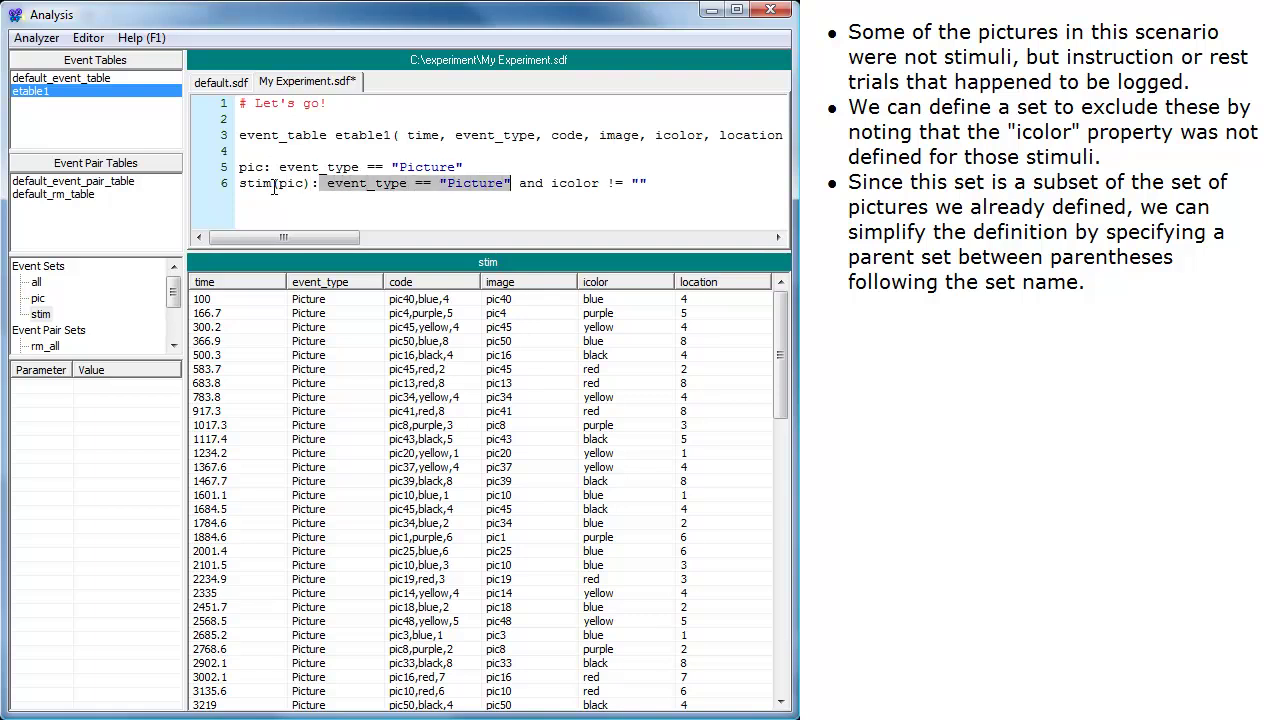
key(shift+Right)
key(shift+Right)
key(shift+Right)
key(shift+Right)
key(Delete)
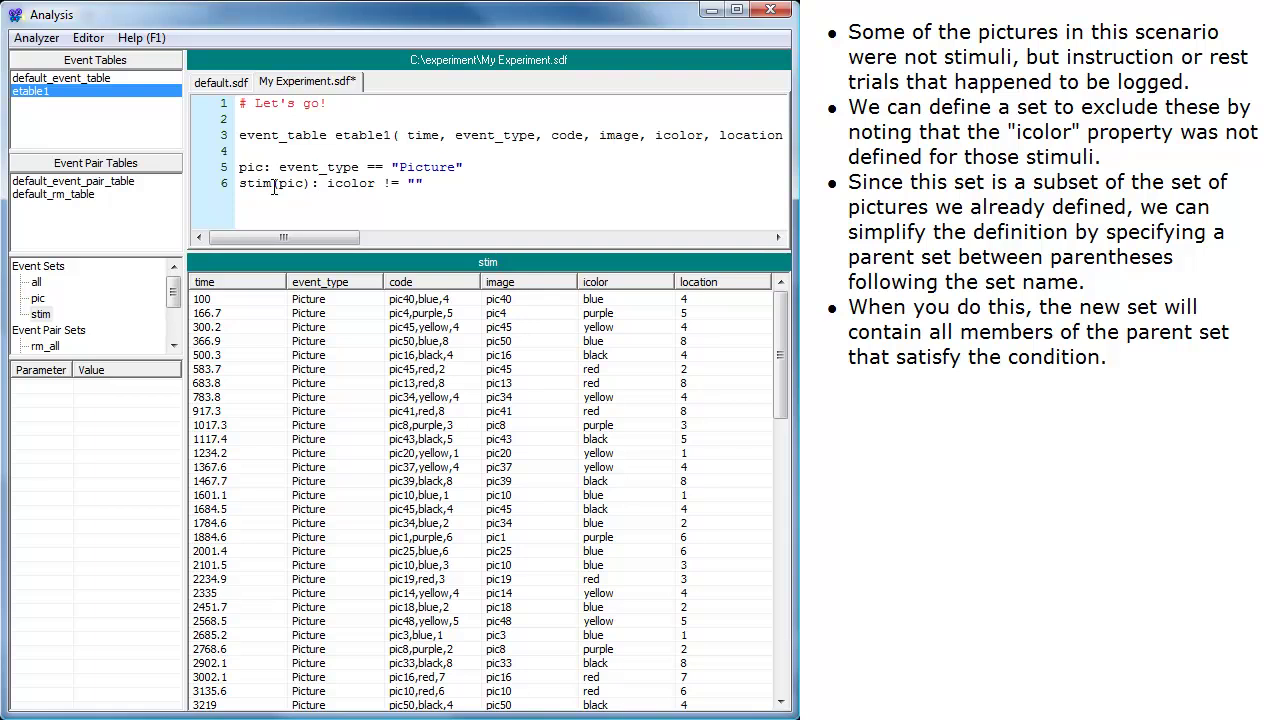
click(43, 316)
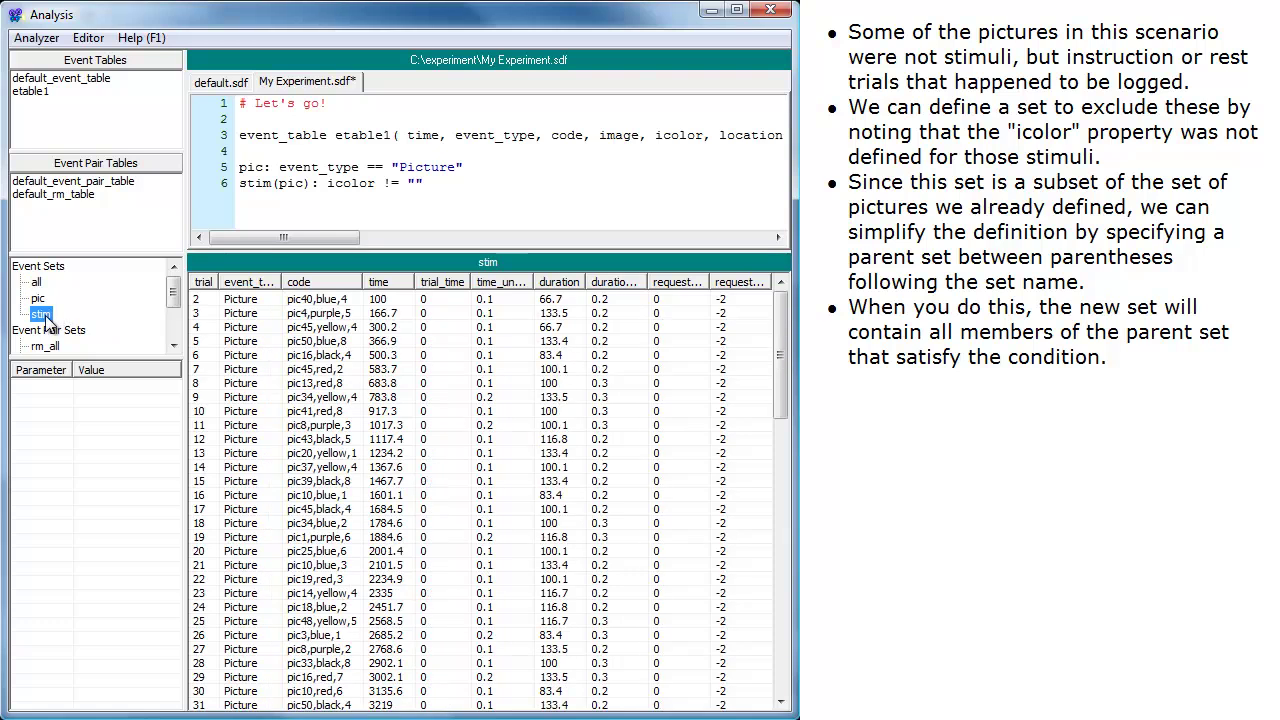
click(32, 92)
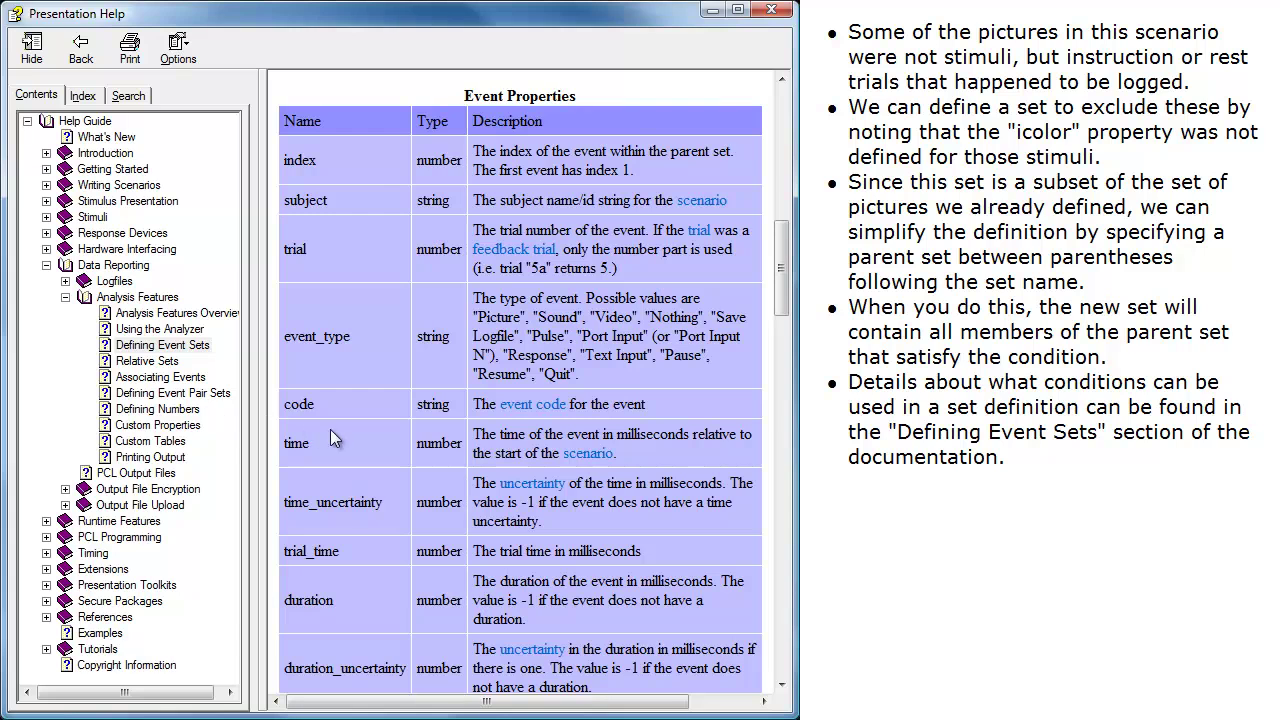
Step: Scroll through the help's Event Properties and operator tables
scroll(337, 397, down, 15)
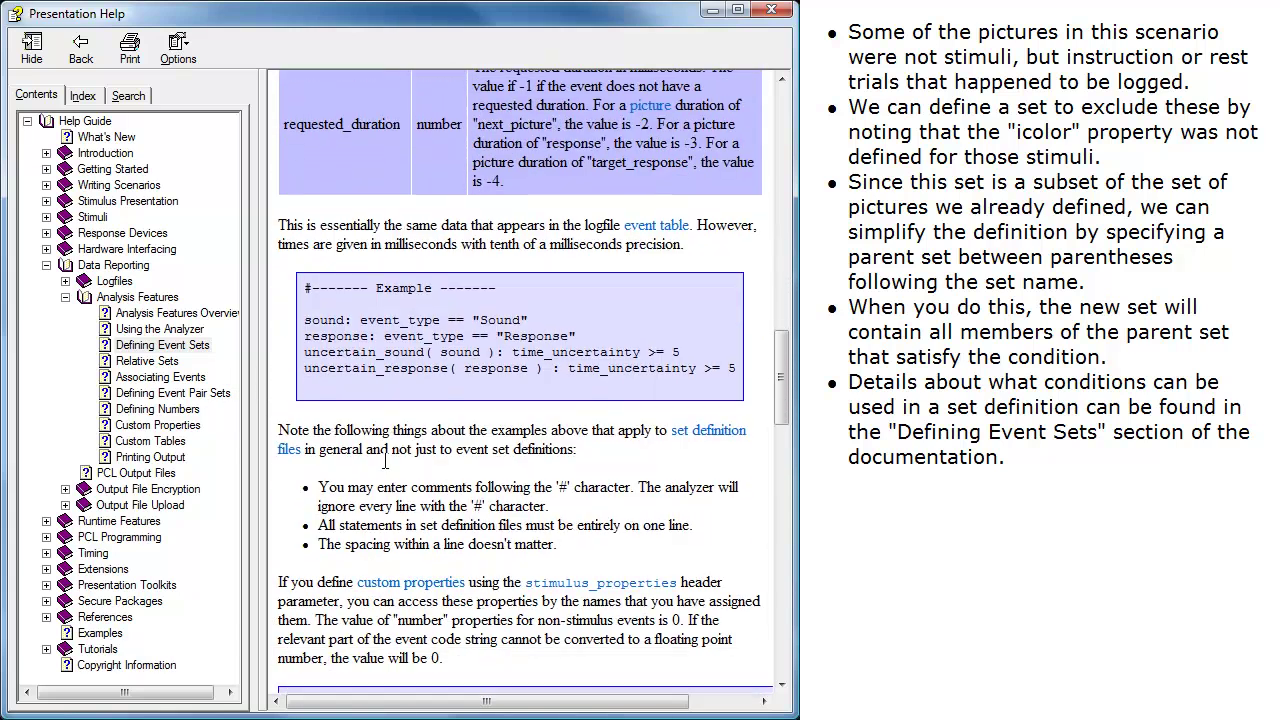
scroll(447, 528, down, 10)
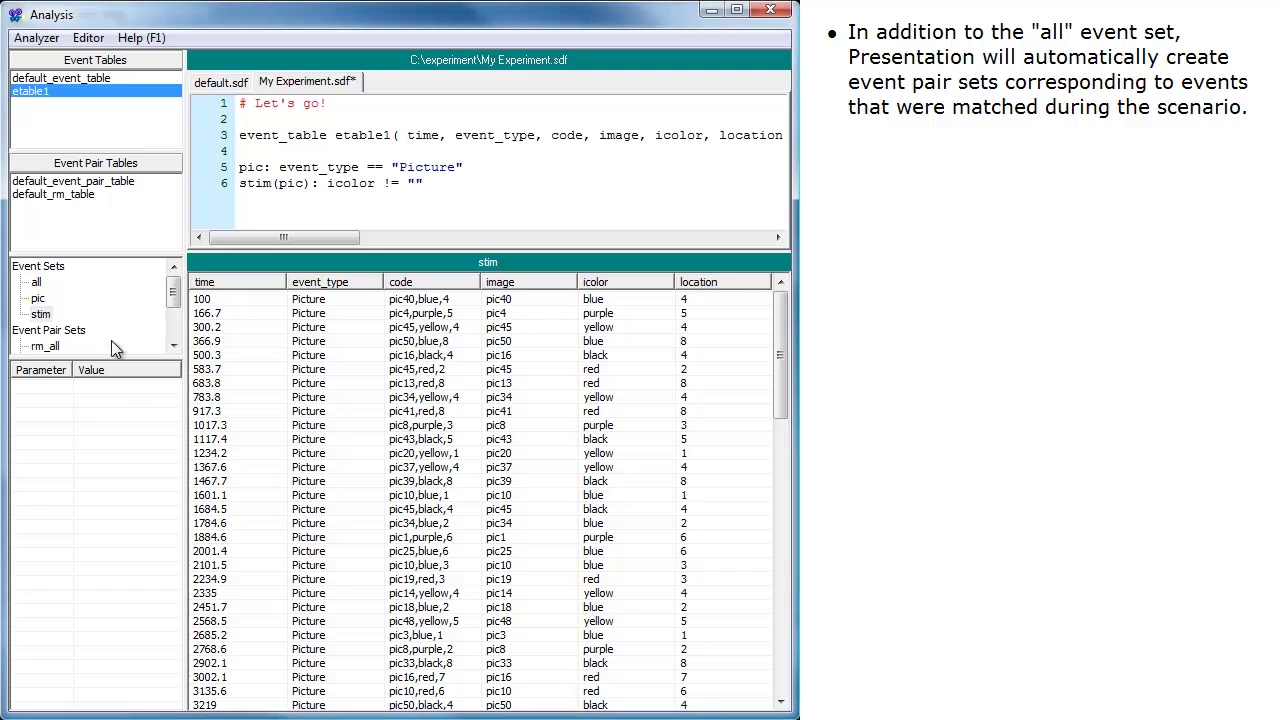
Step: Switch the results view from the stim set to the rm_all event pair set
click(99, 334)
scroll(99, 334, down, 1)
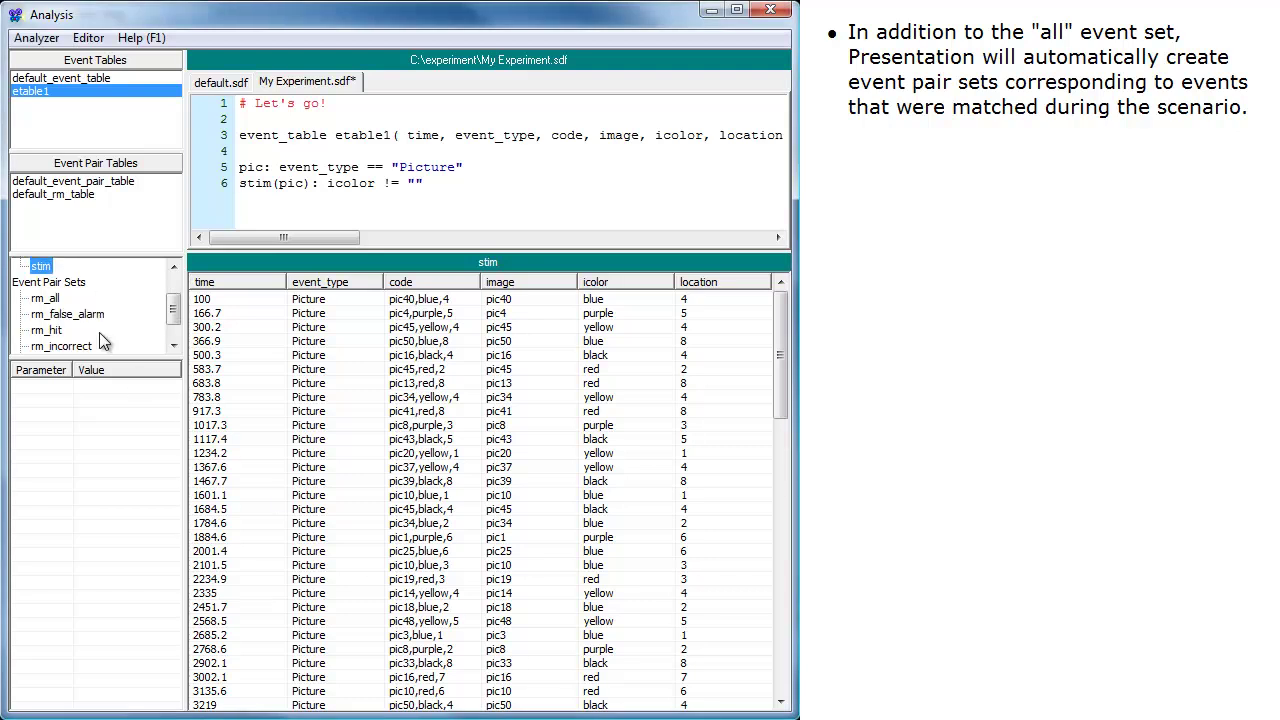
click(55, 300)
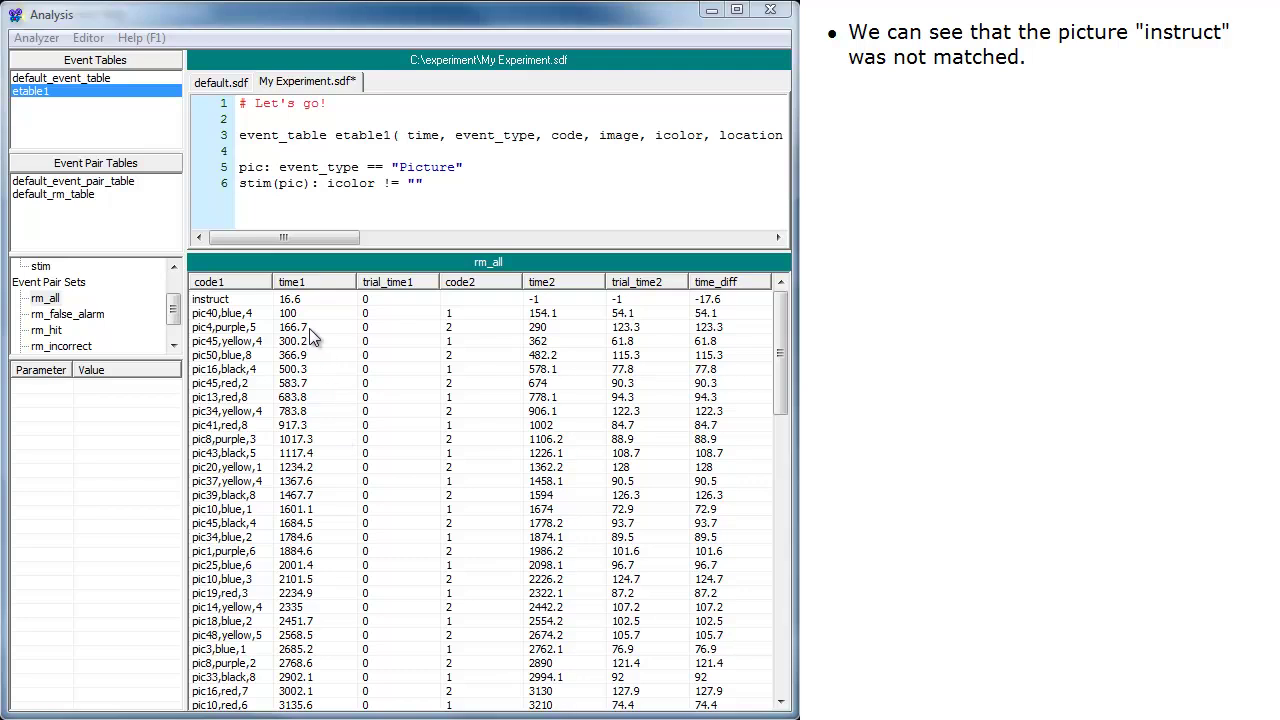
click(301, 301)
click(300, 299)
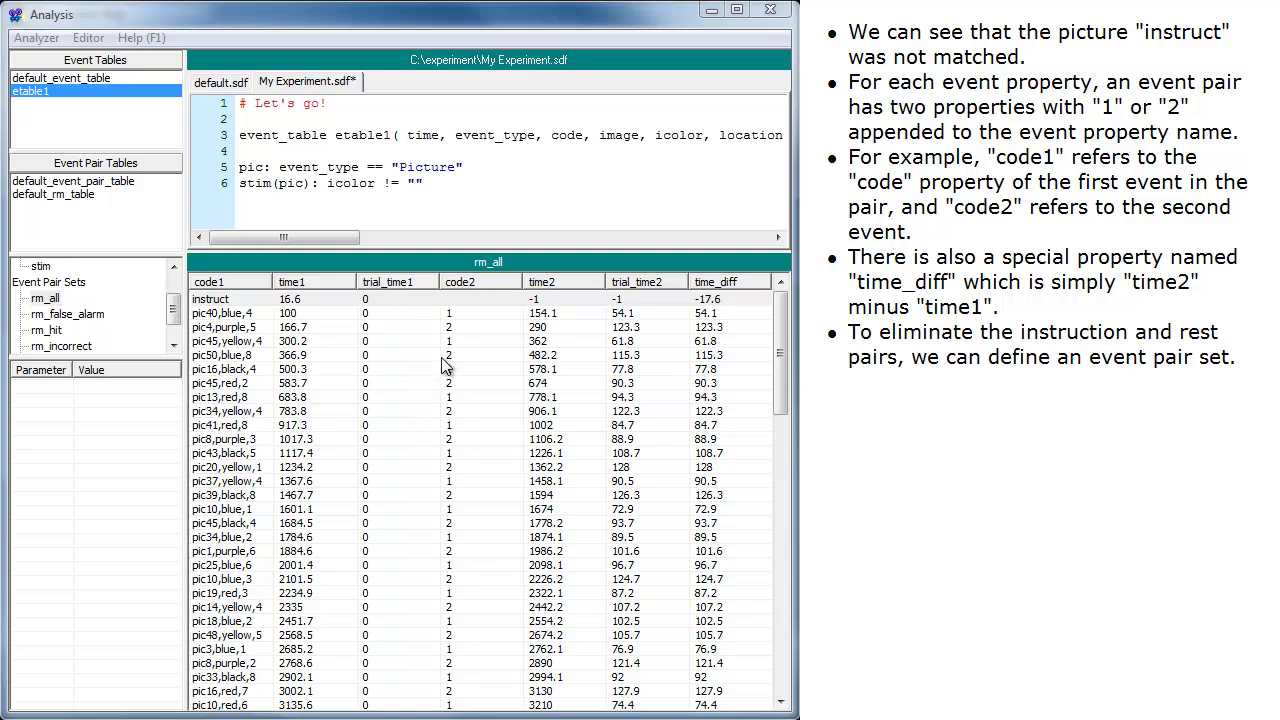
click(488, 190)
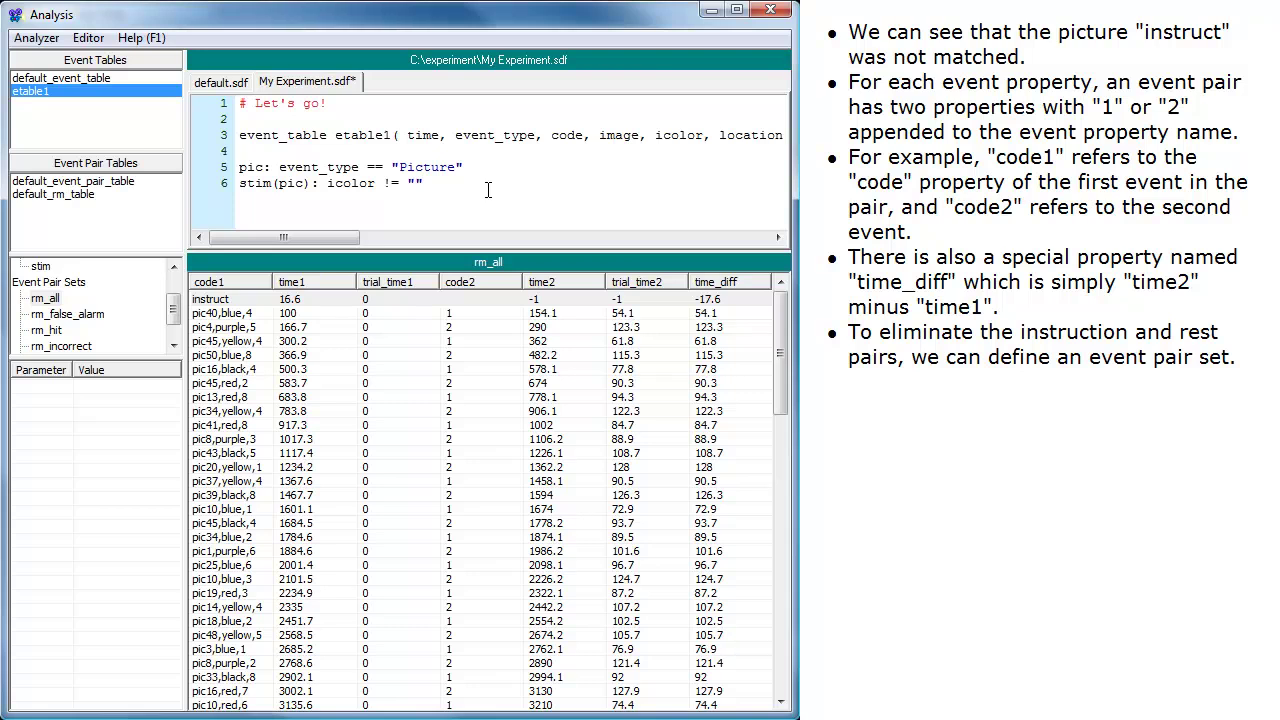
Step: Define stim_pair( rm_all ):: icolor1 != "" on a new line 8
key(Return)
text(stim_pair( rm_all )::)
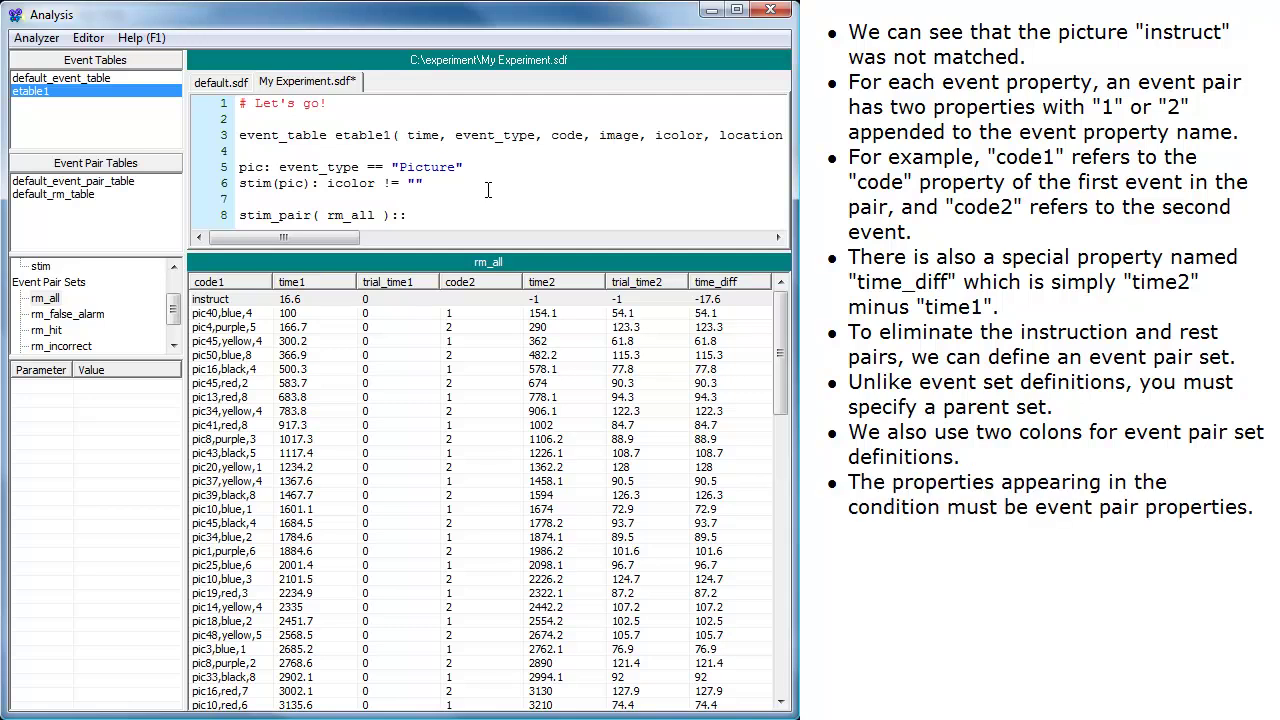
text(icolor1 != "")
Step: Show stim_pair's pairs, without instruct, in the default_rm_table results view
scroll(135, 313, down, 3)
click(52, 346)
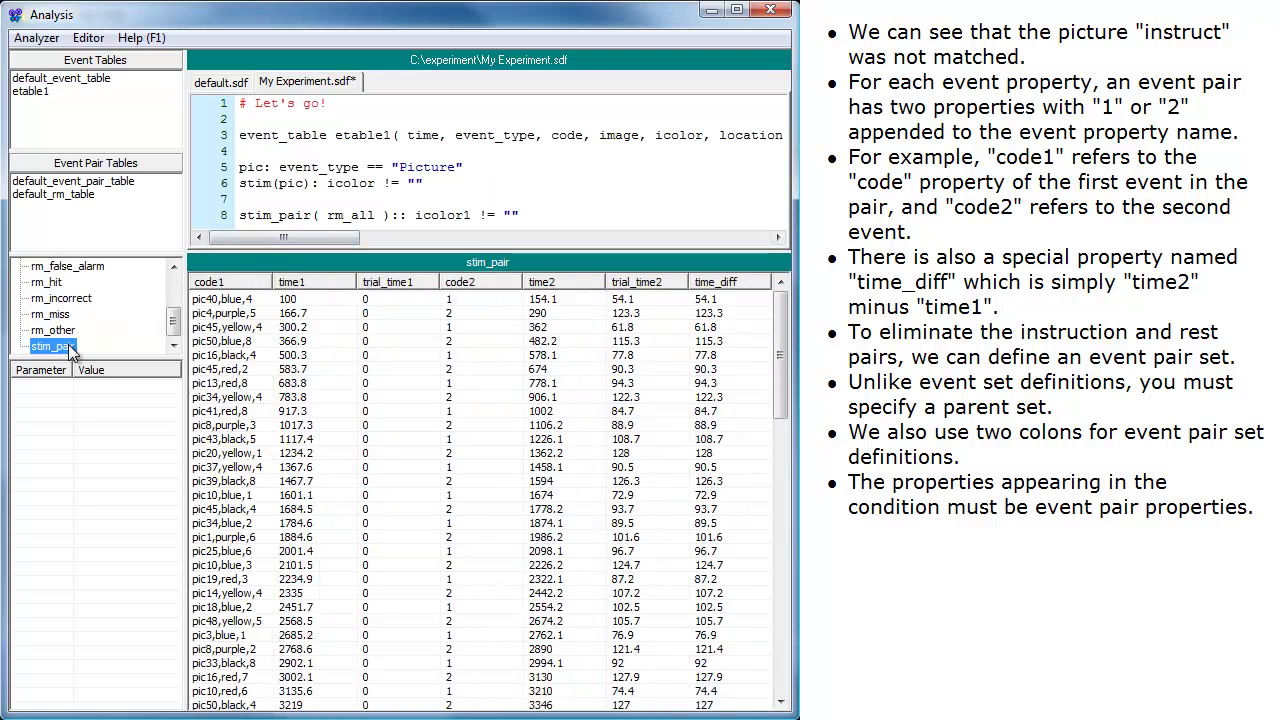
click(66, 196)
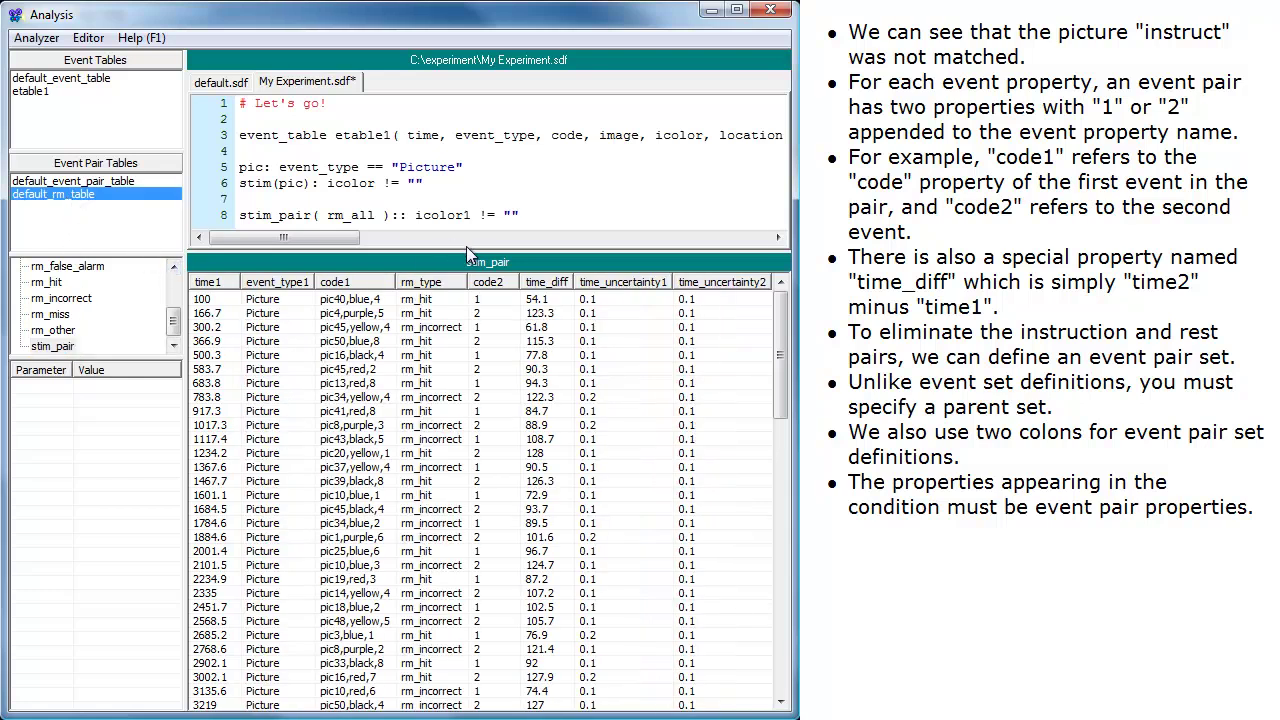
Step: Enlarge the script editor and begin the per_corr = number definition on line 10
drag(469, 247, 472, 300)
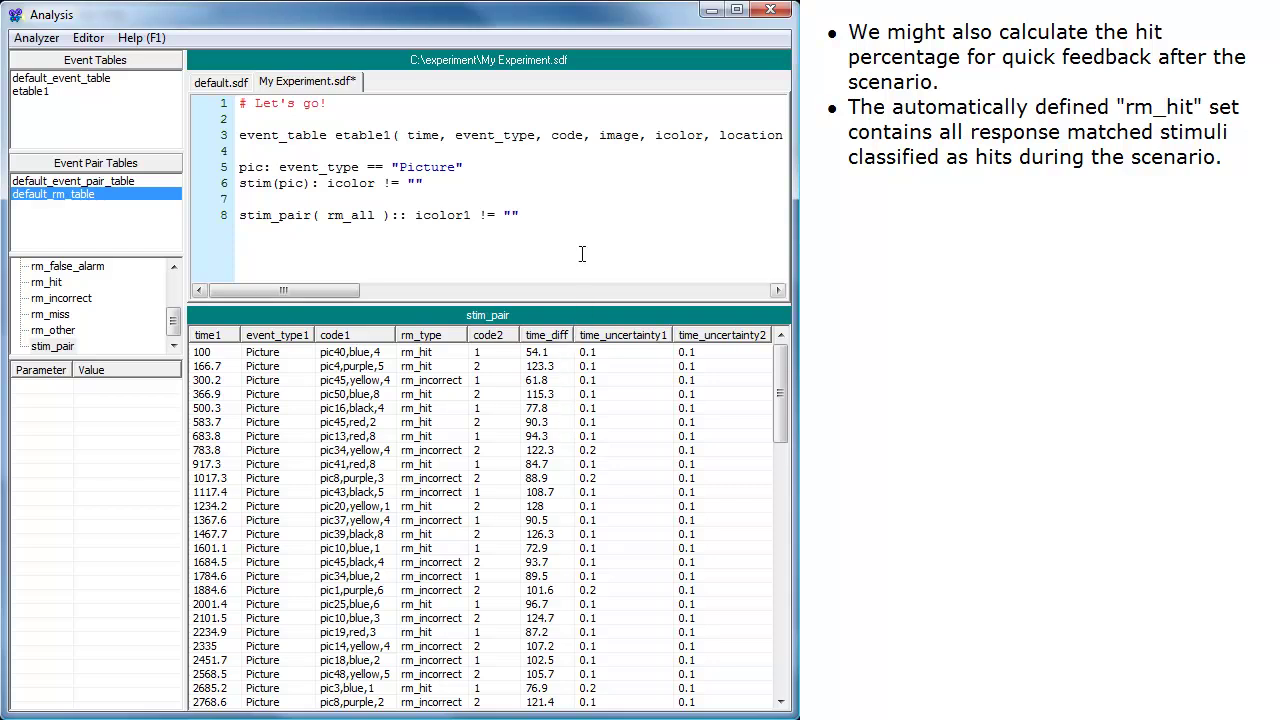
key(Return)
key(Return)
text(per corr =)
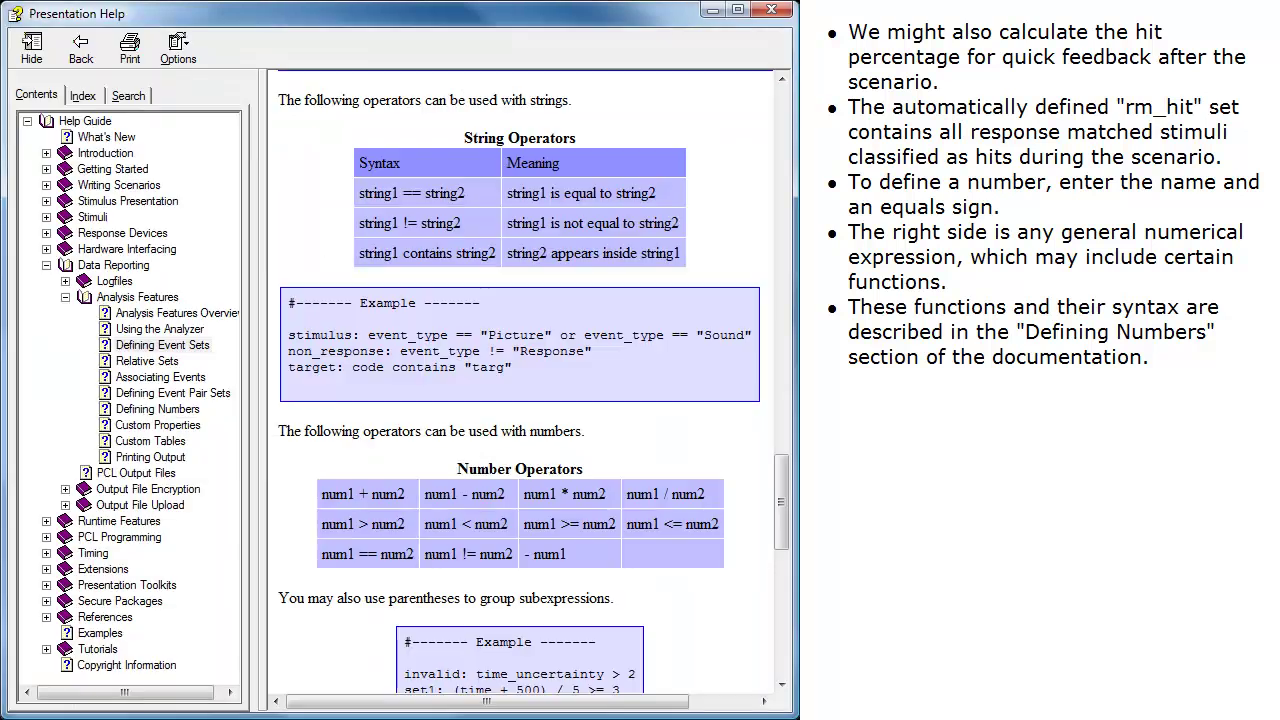
Step: View the Defining Numbers help page with its table of numerical functions like count and avg
click(158, 409)
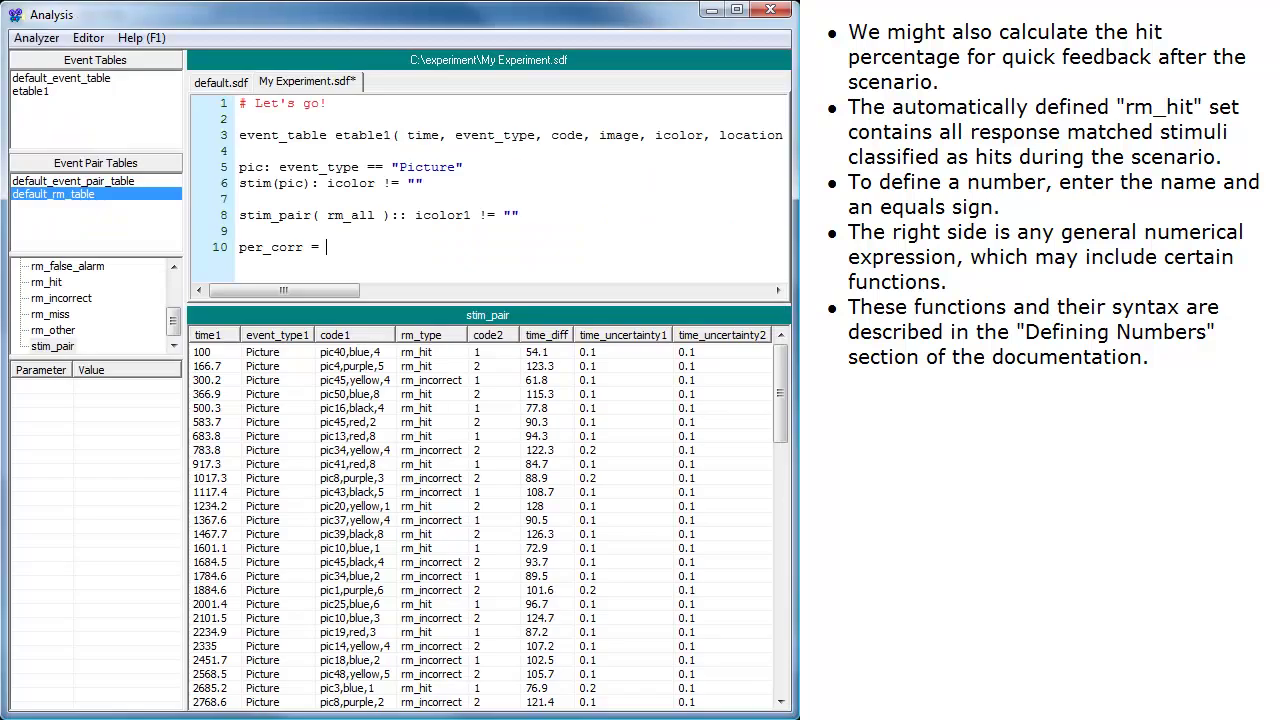
Step: Complete per_corr = count( rm_hit ) / count( stim_pair ) and run the analysis, giving 0.5
text(count( rm_hit ) / count( stim_p)
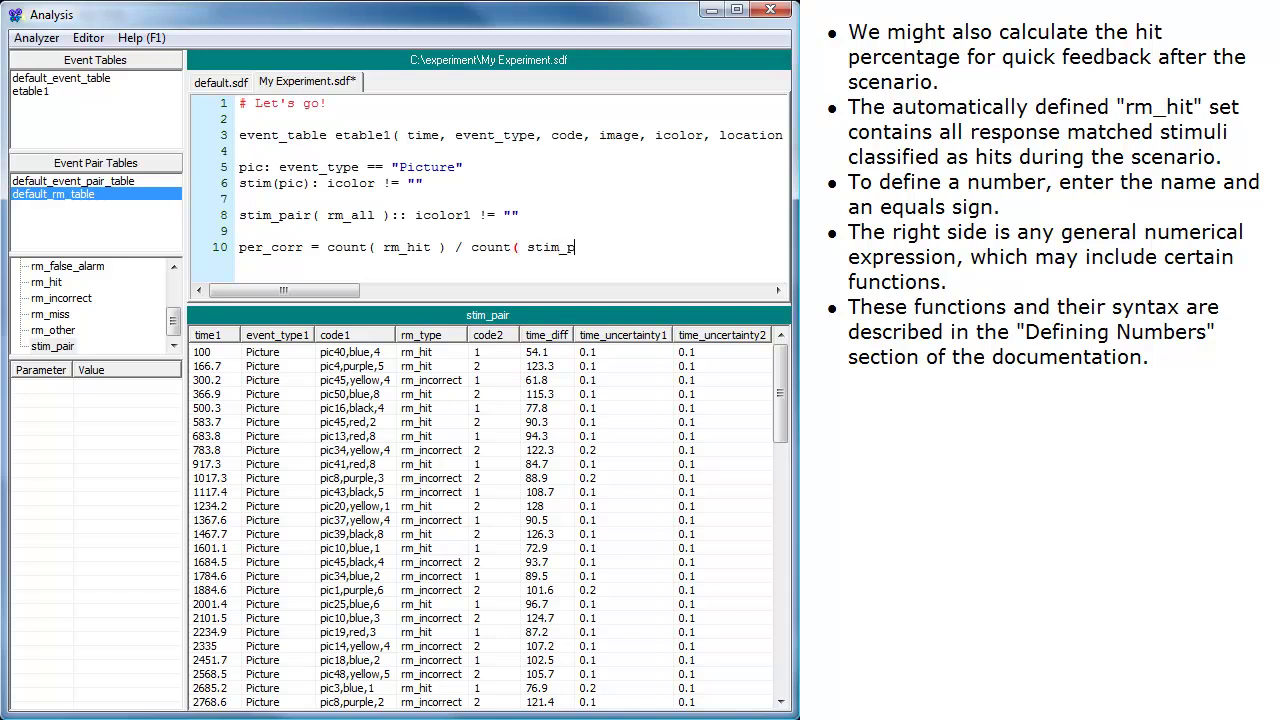
text(air ))
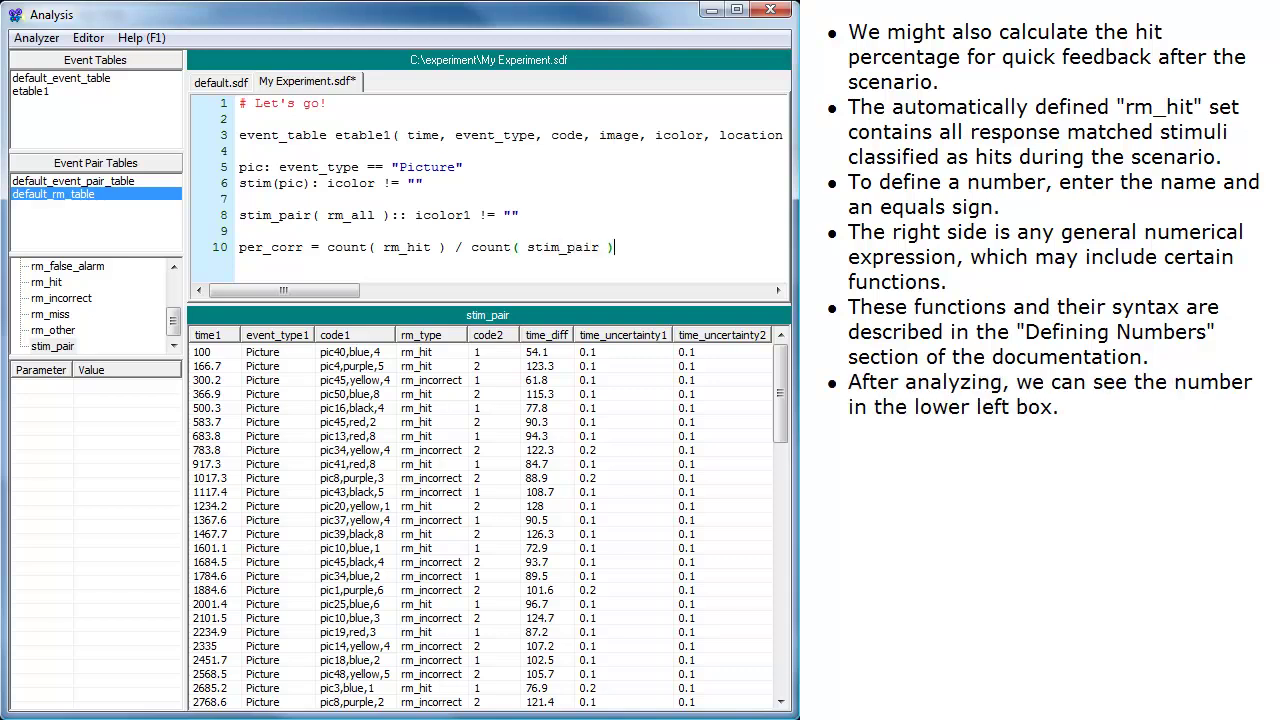
key(F5)
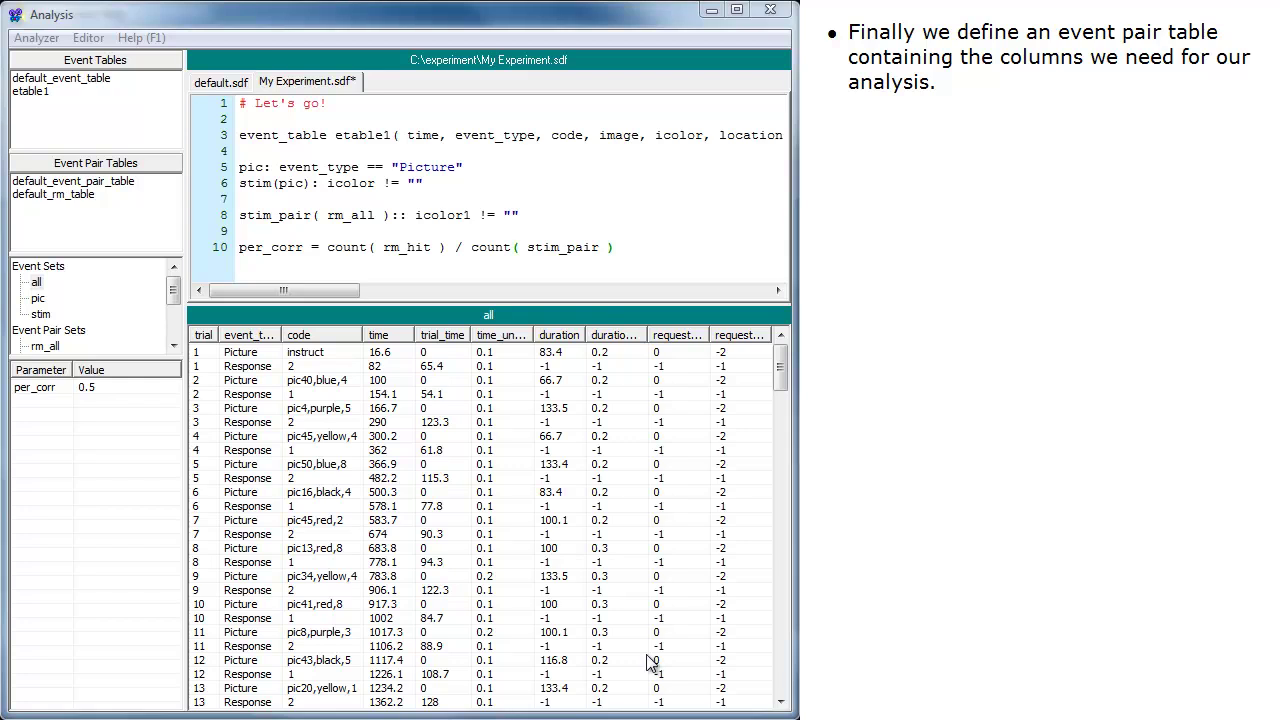
Step: Add event_pair_table eptable1 on line 12 with columns time1, image1, icolor1, location1, code2, time_diff, rm_type
click(633, 257)
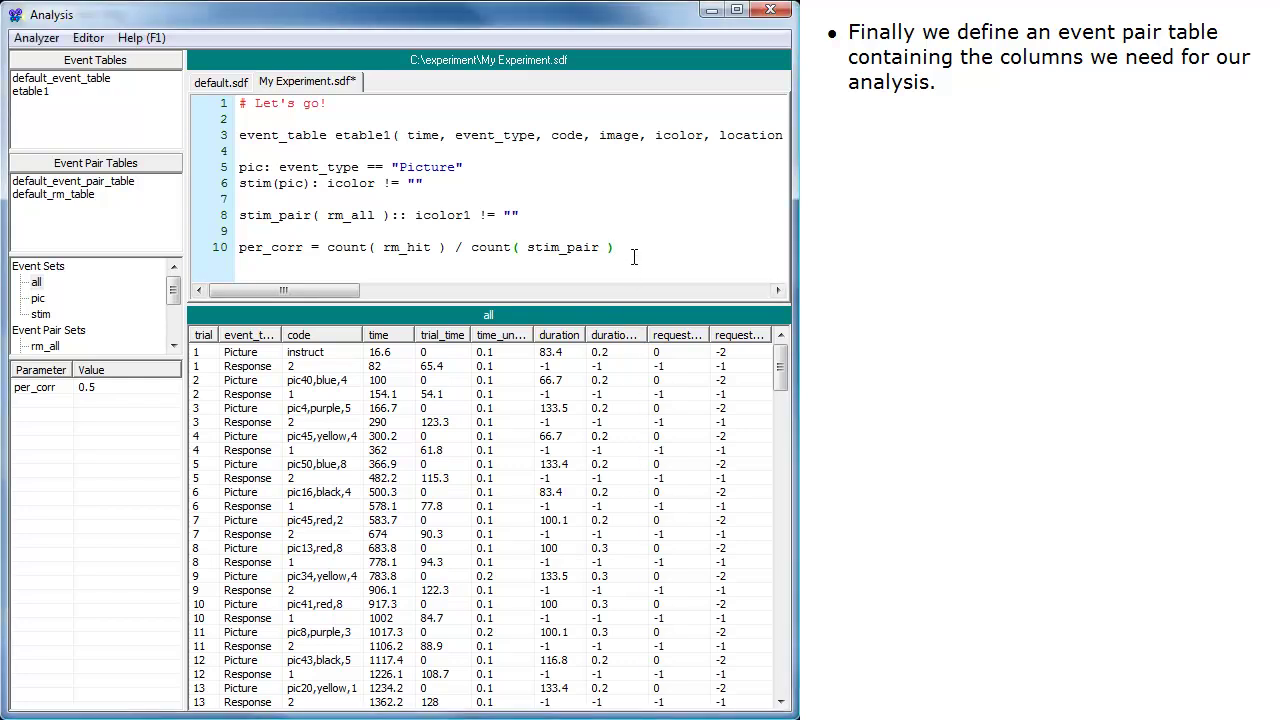
key(Return)
key(Return)
text(event_)
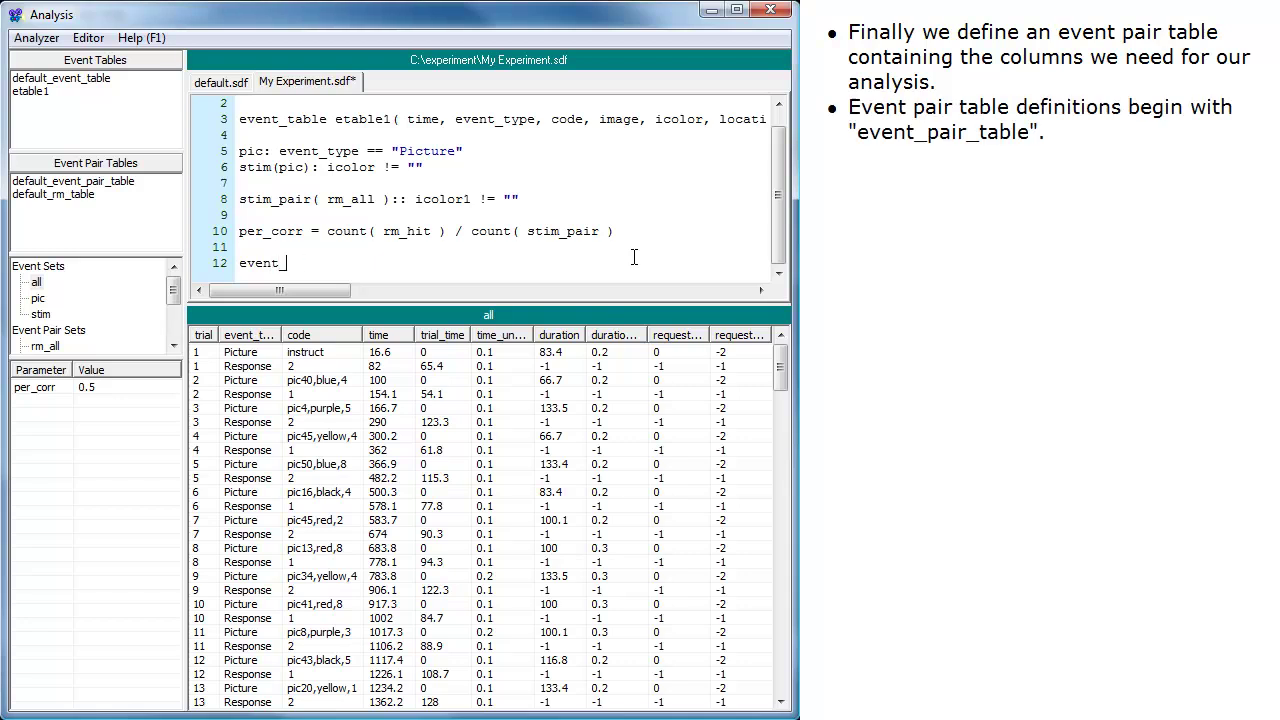
text(pair_table eptable1( time1)
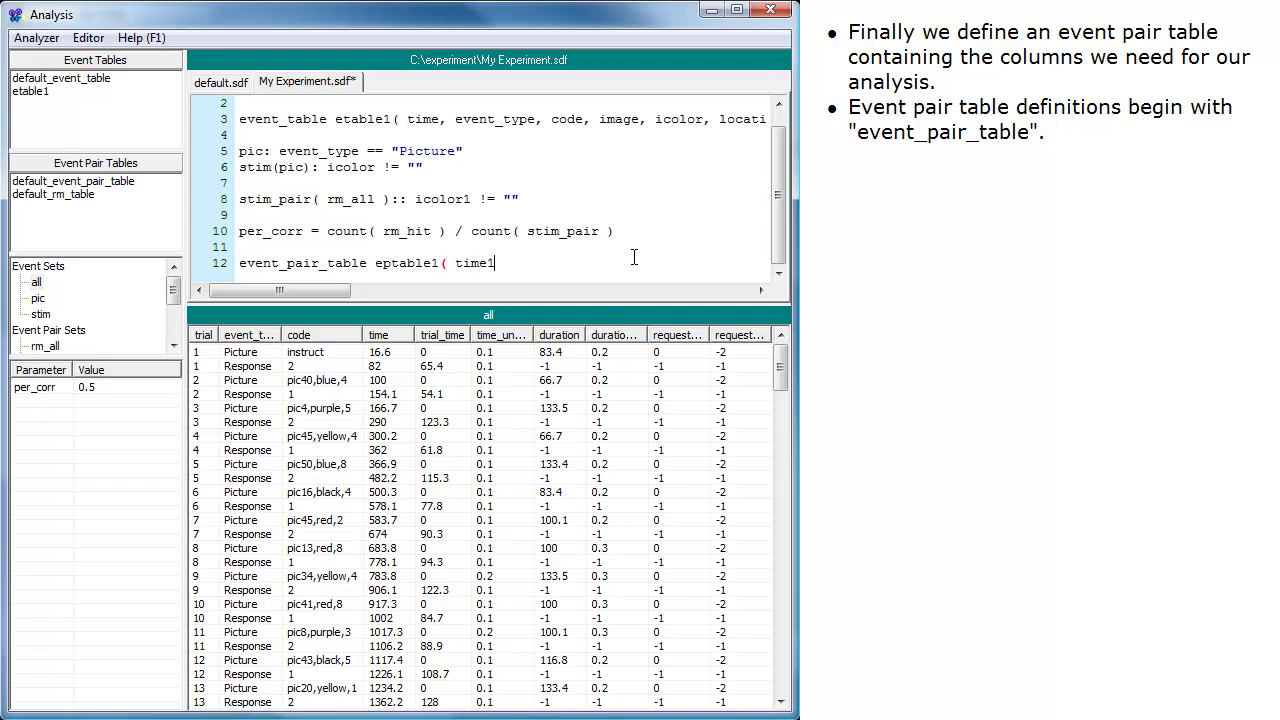
text(, image1, icolor1, location1, code2, ti)
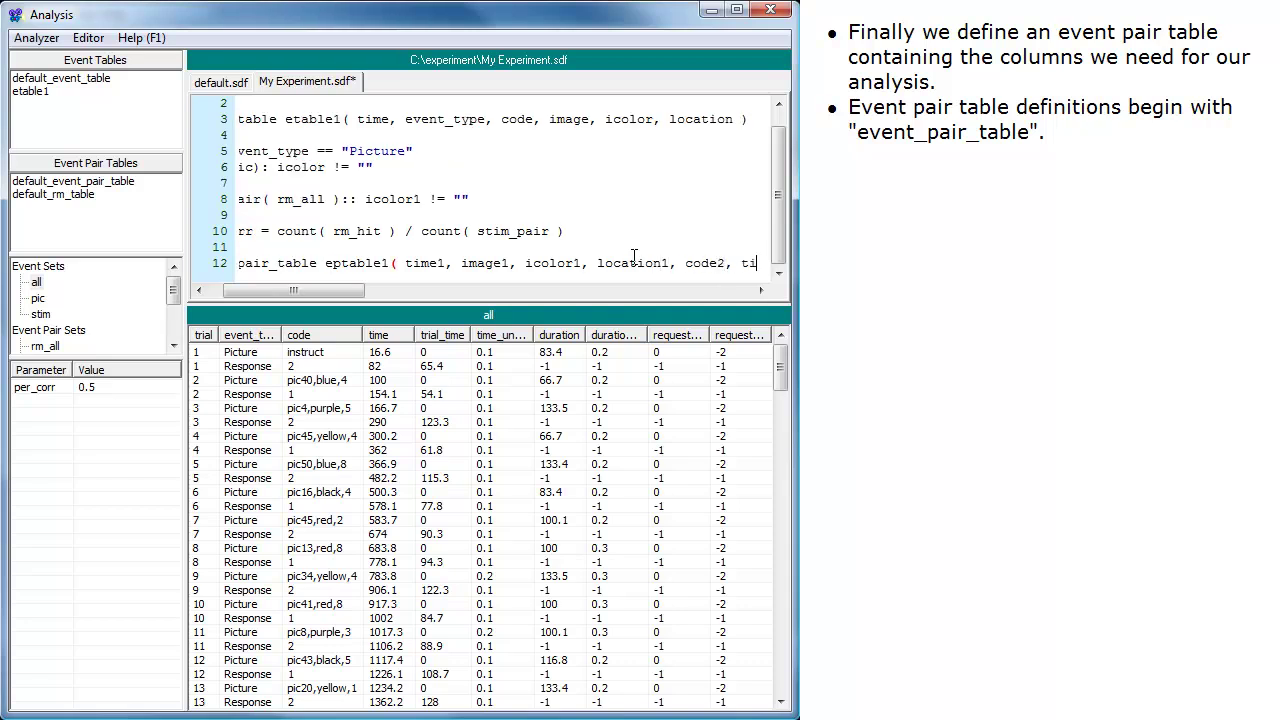
text(me_diff,)
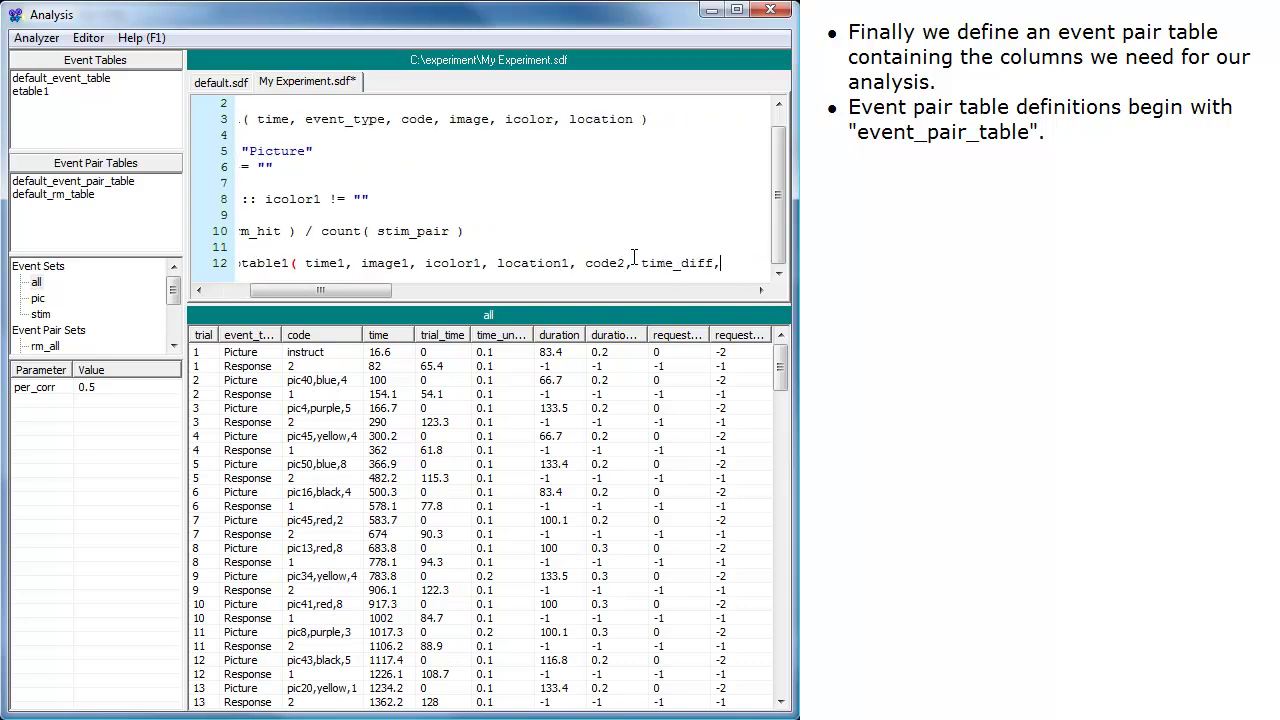
text( rm_type)
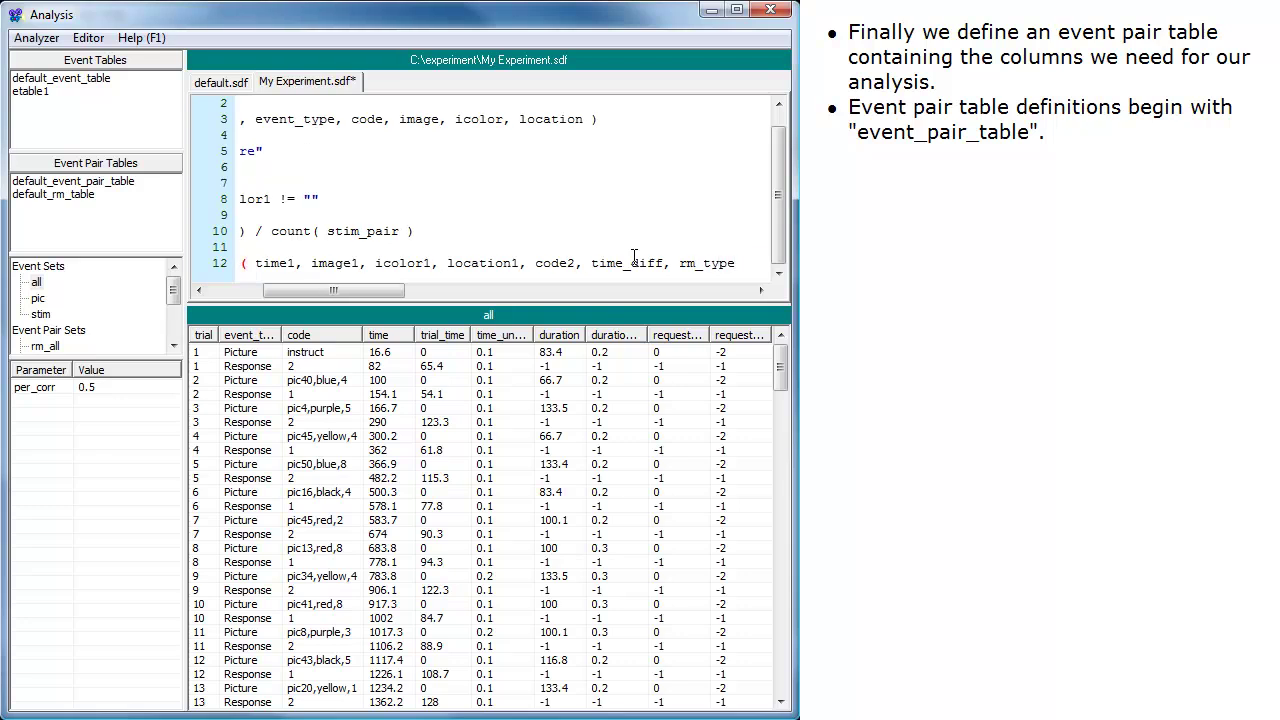
text( ))
key(Return)
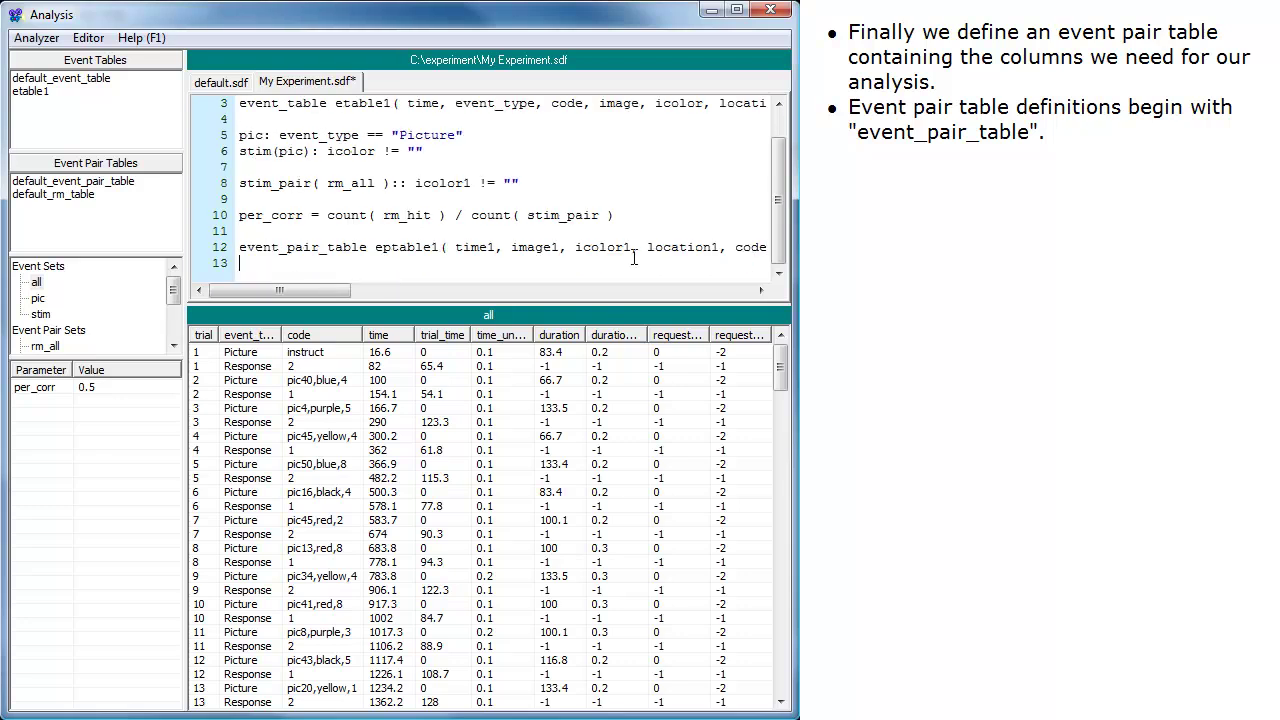